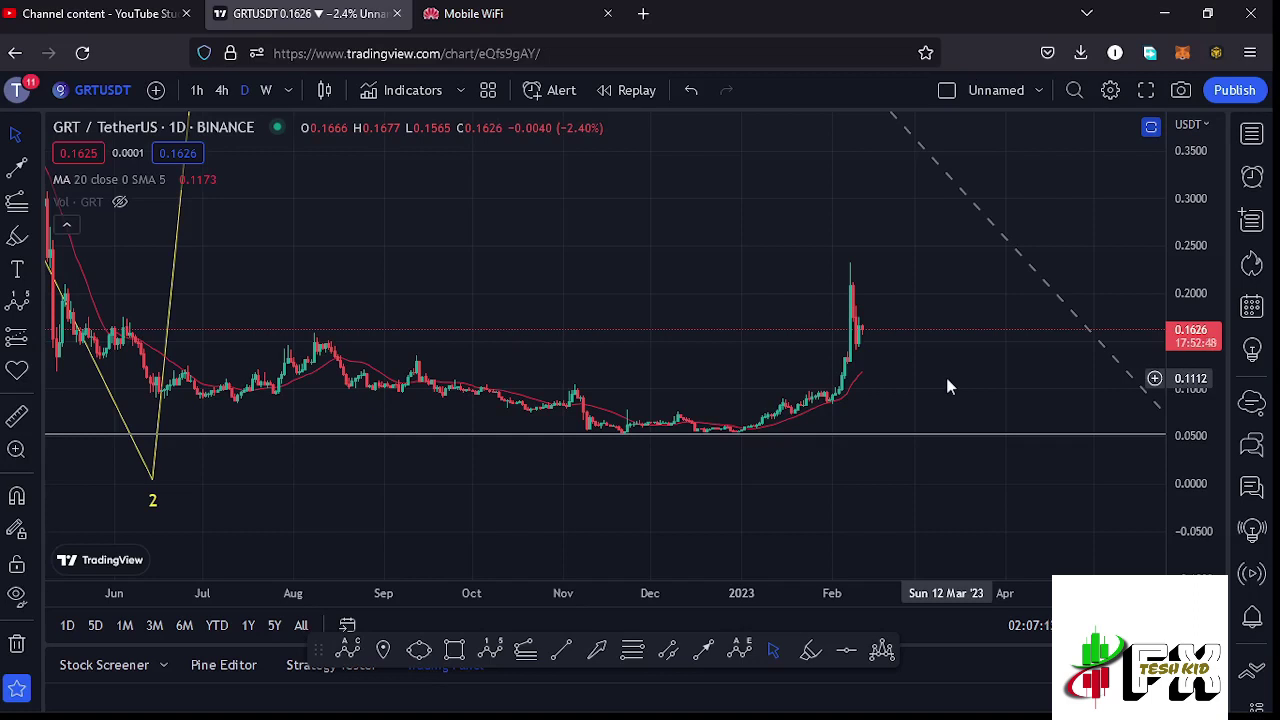
Compress the price scale and pan the daily chart so waves 1–5 and the 1.618 level at 4.6866 fit.
left_click_drag(1188, 196, 1193, 261)
scroll(867, 325, "down", 5)
scroll(1084, 277, "down", 3)
left_click_drag(1083, 257, 1040, 345)
left_click_drag(1170, 264, 1168, 305)
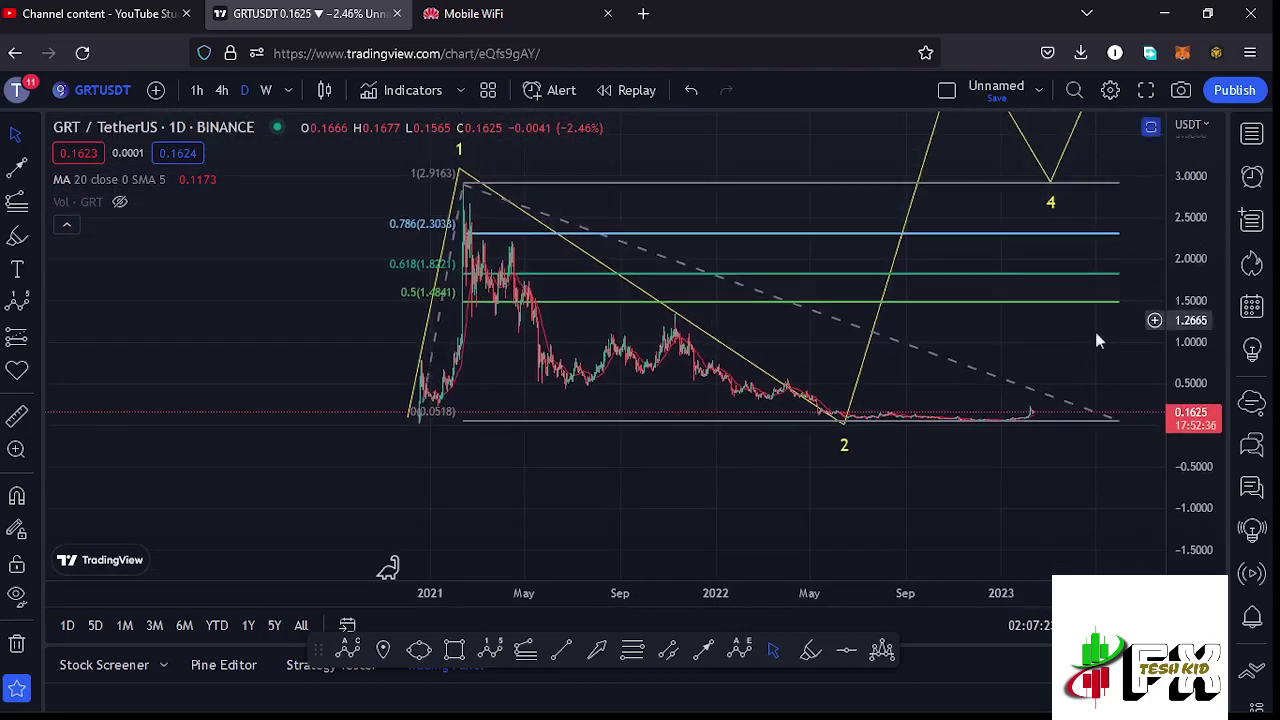
left_click_drag(1098, 358, 1062, 429)
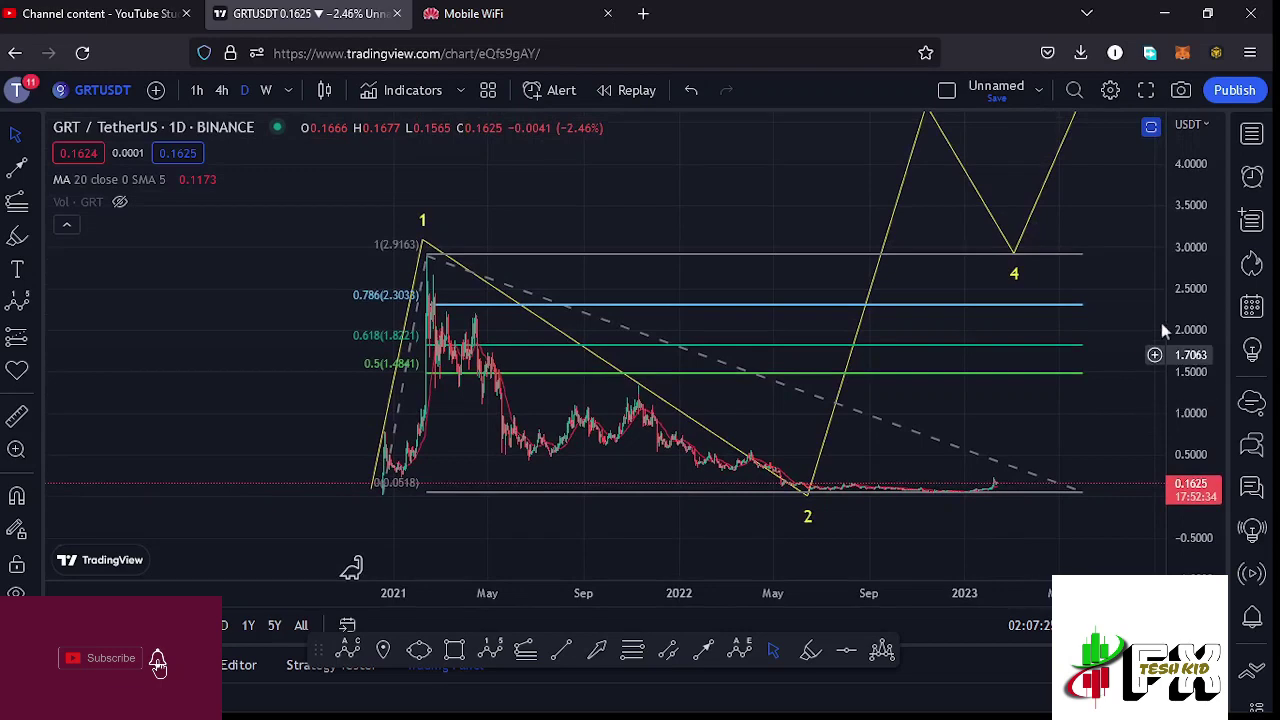
left_click_drag(1192, 240, 1190, 290)
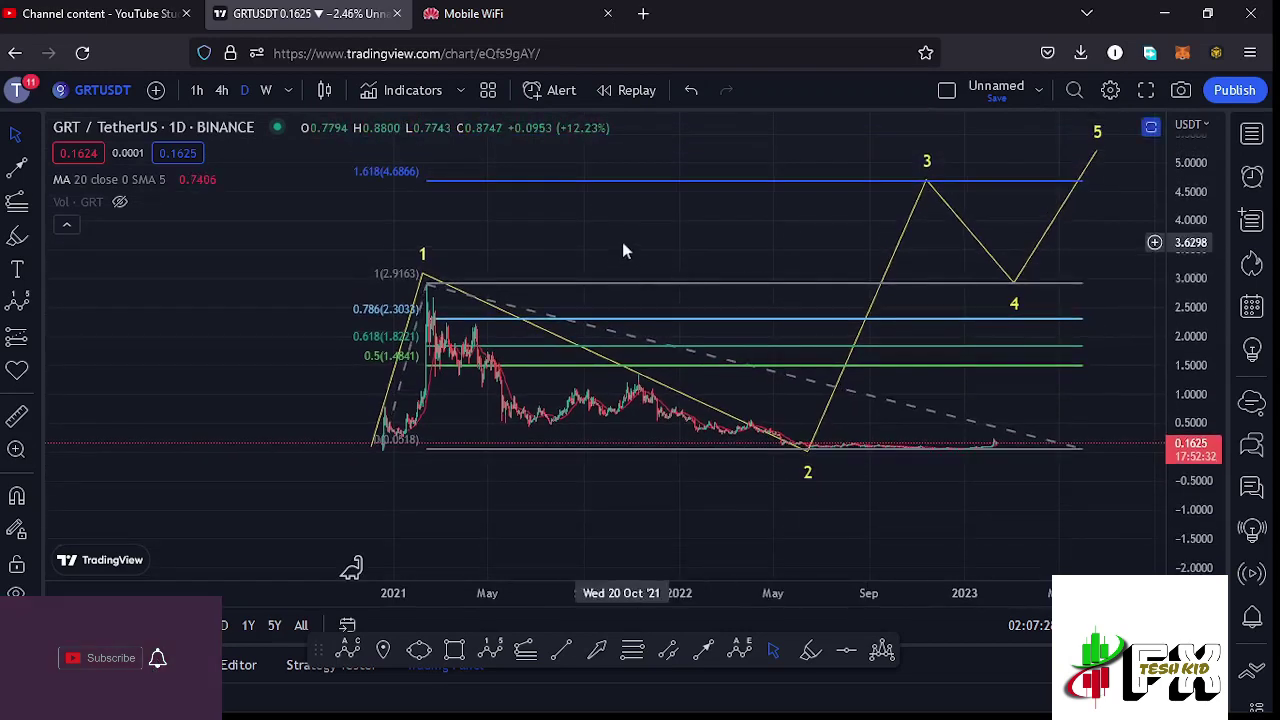
left_click_drag(638, 250, 615, 267)
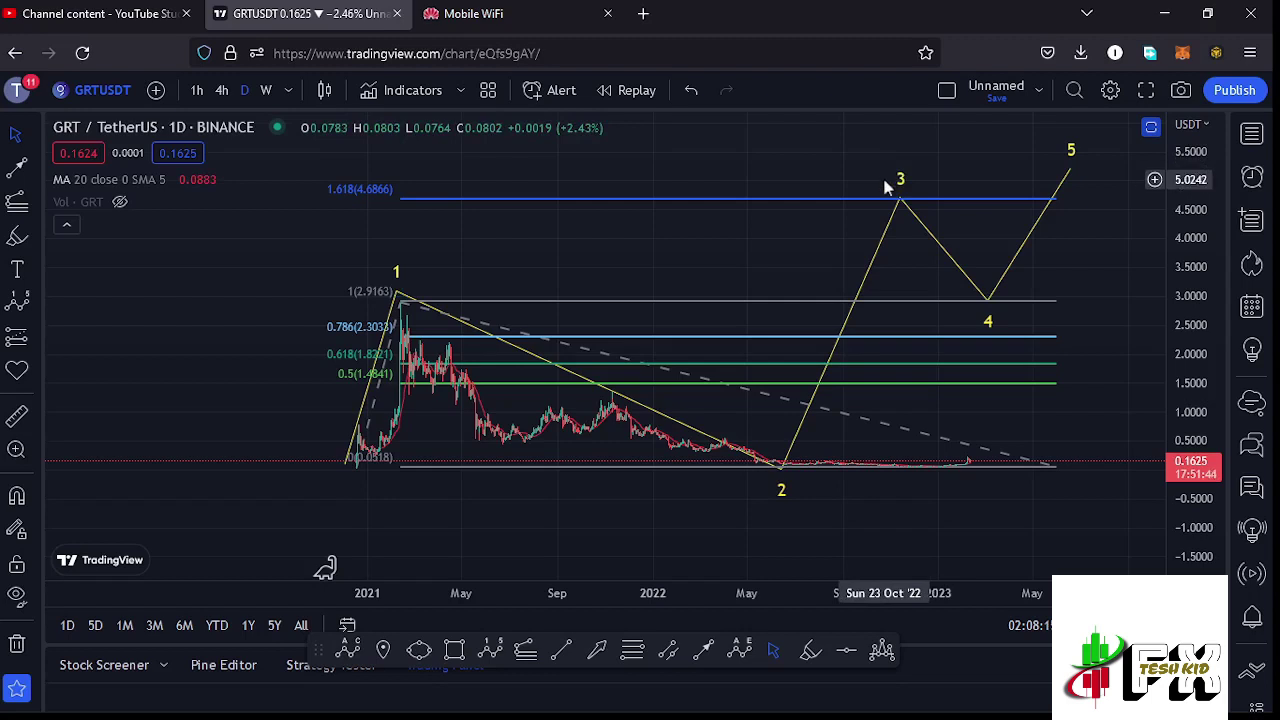
Scroll the daily chart sideways toward the full 0–5 wave projection.
scroll(835, 222, "right", 1)
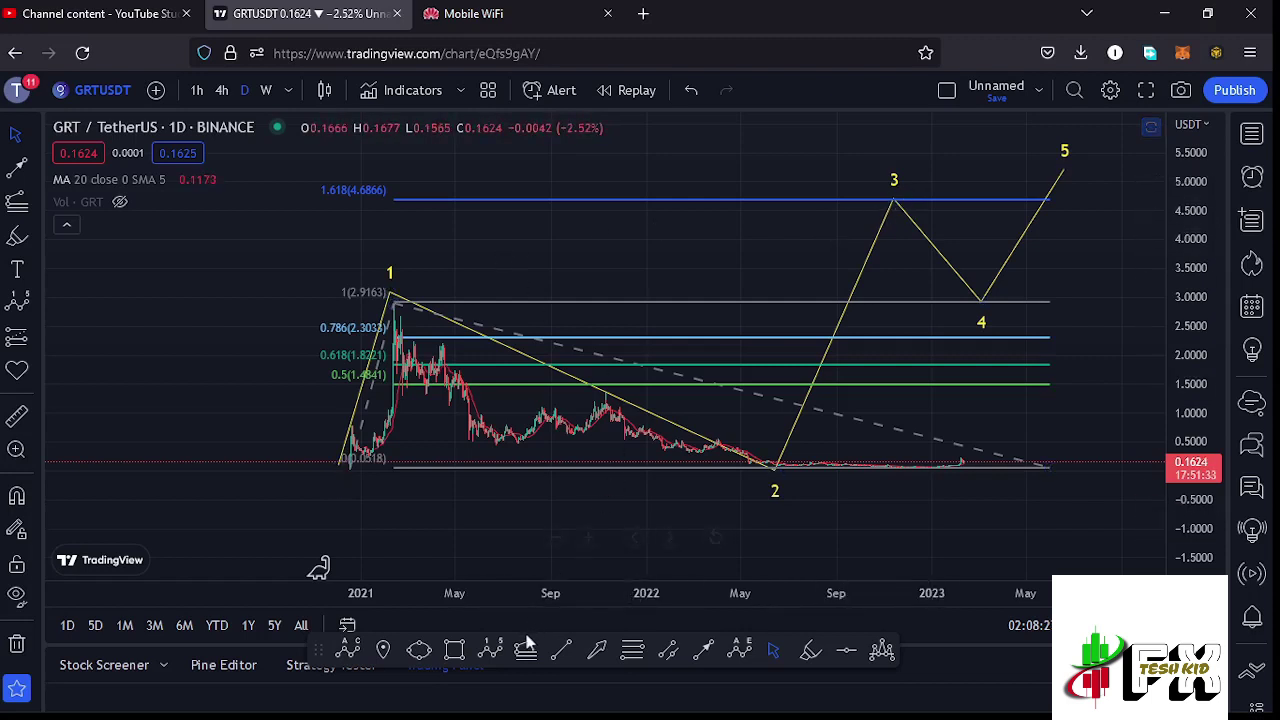
left_click(768, 467)
left_click(748, 381)
left_click(780, 401)
left_click(771, 298)
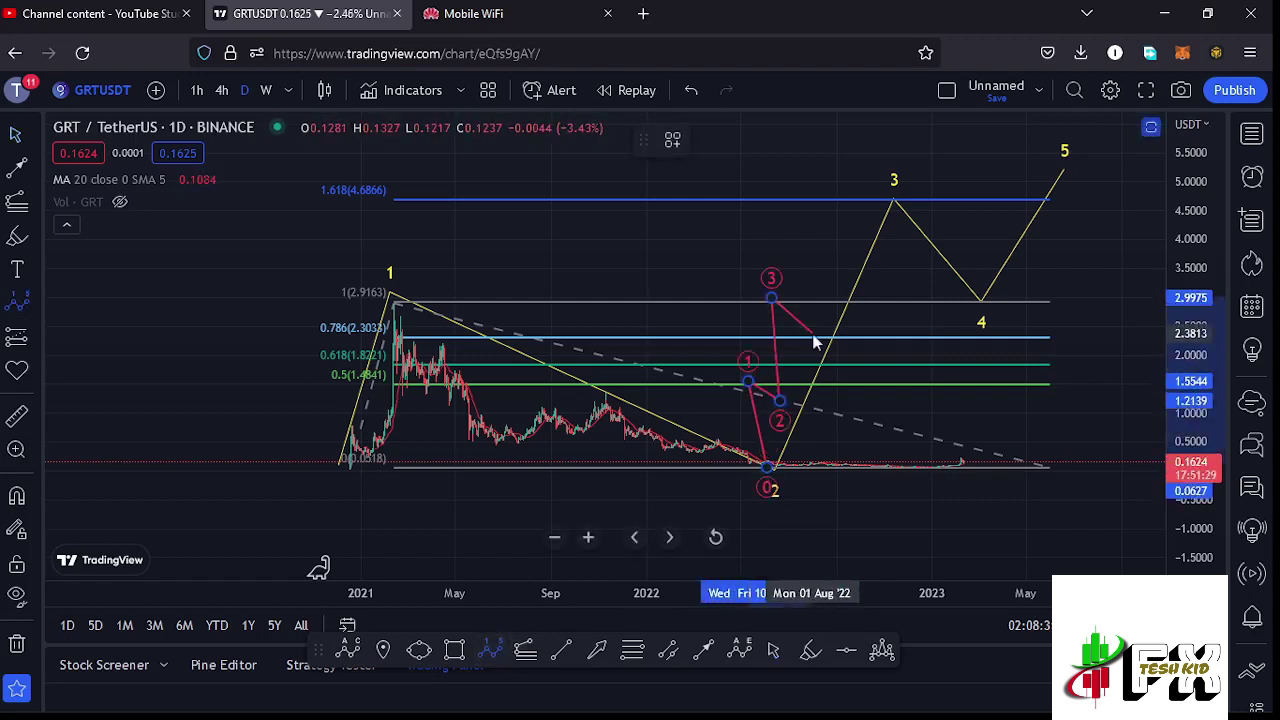
left_click(812, 335)
left_click(798, 258)
left_click_drag(798, 258, 842, 225)
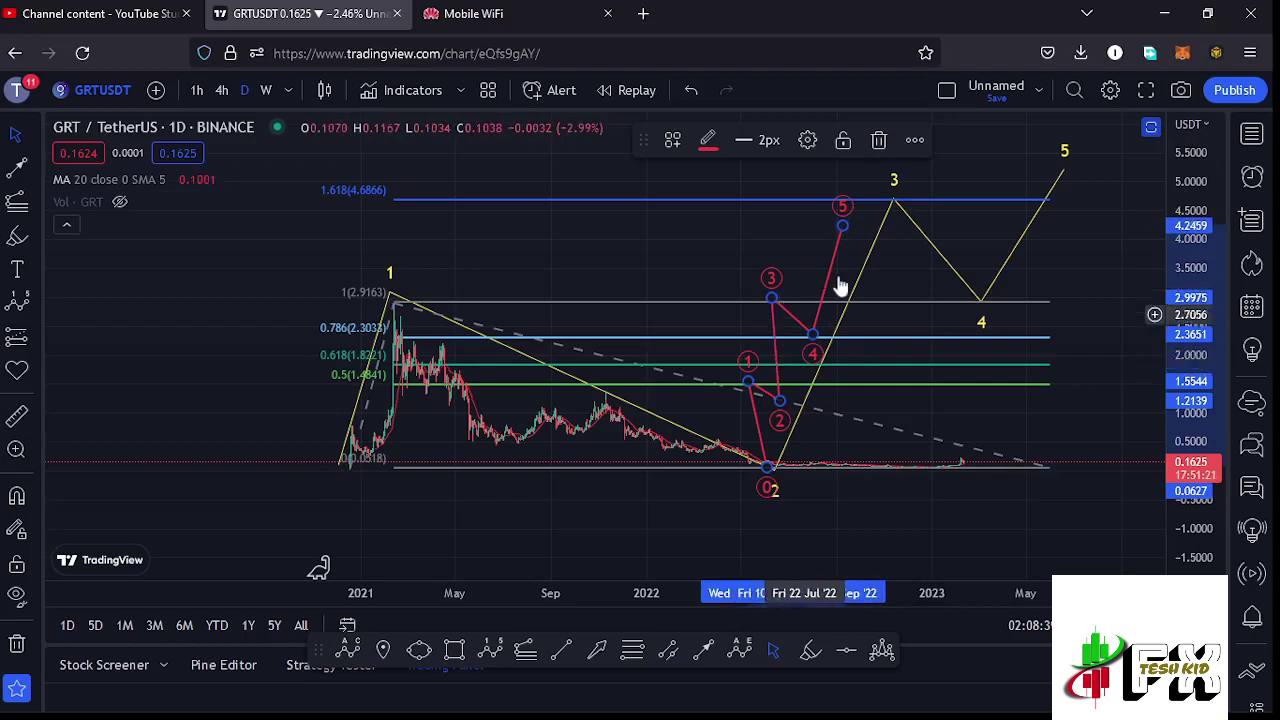
left_click(878, 143)
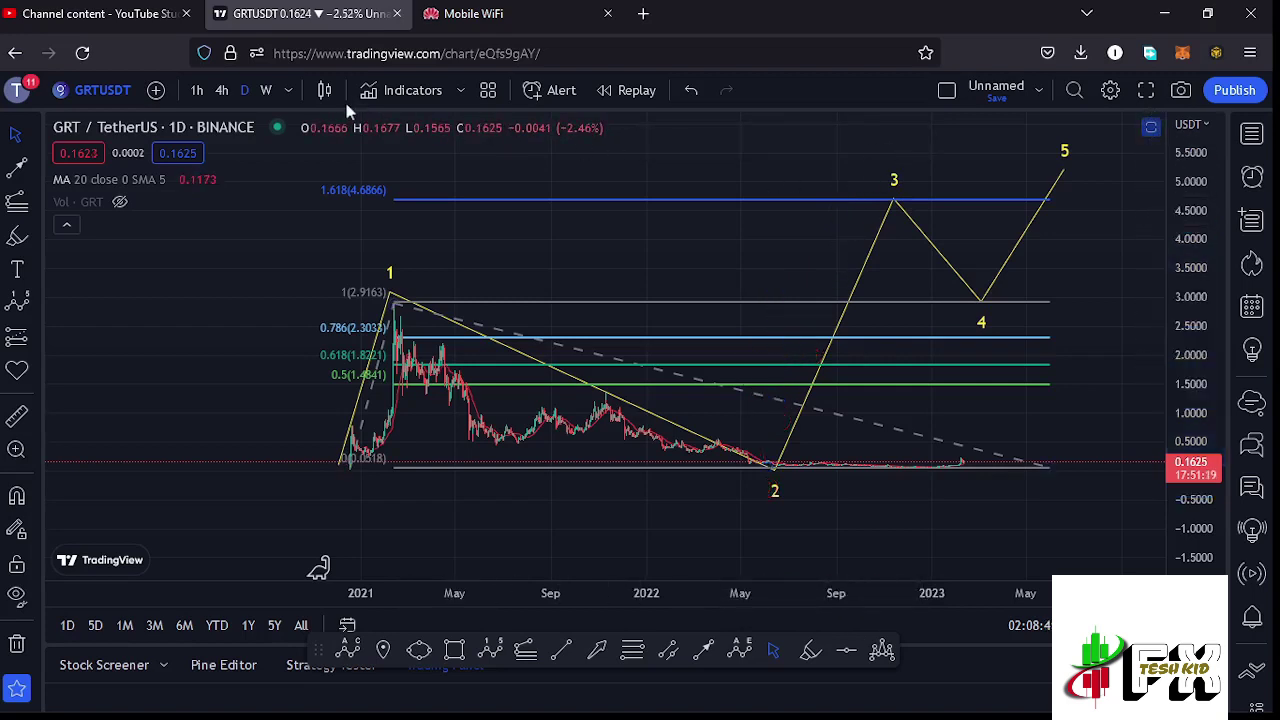
Switch to the 4-hour timeframe and stretch the price scale around the wave count.
left_click(222, 91)
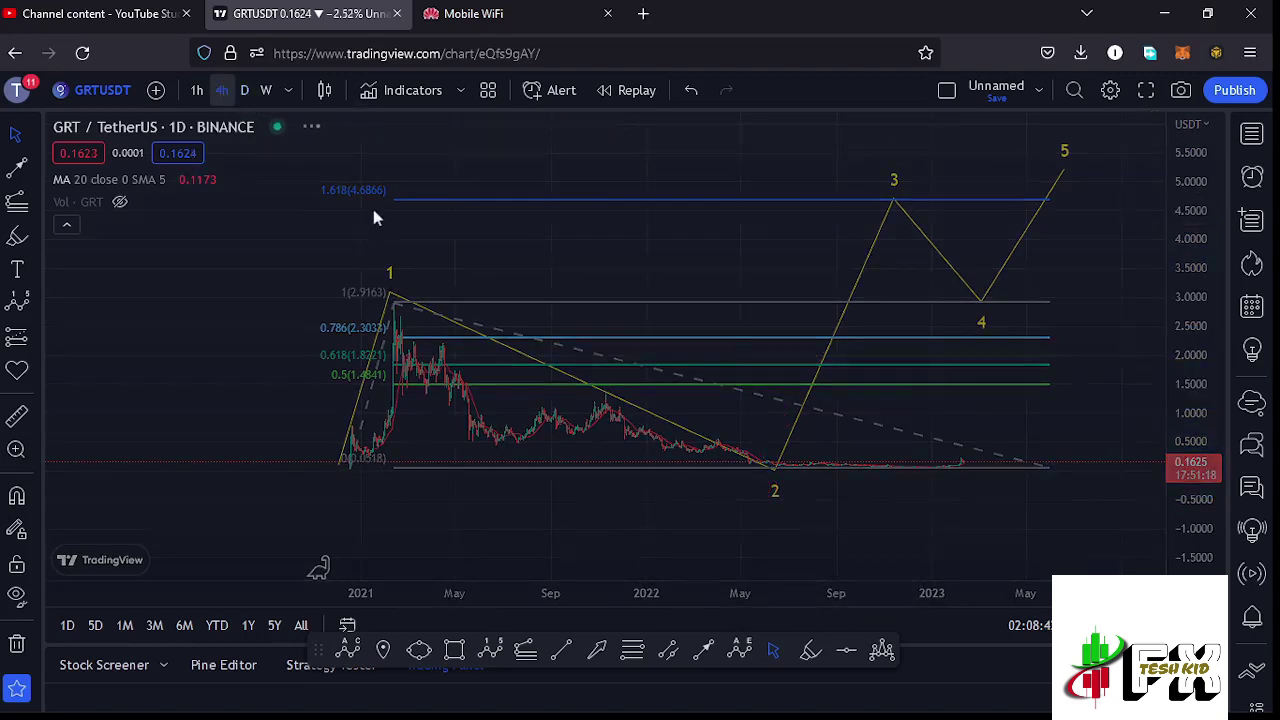
left_click_drag(849, 391, 729, 223)
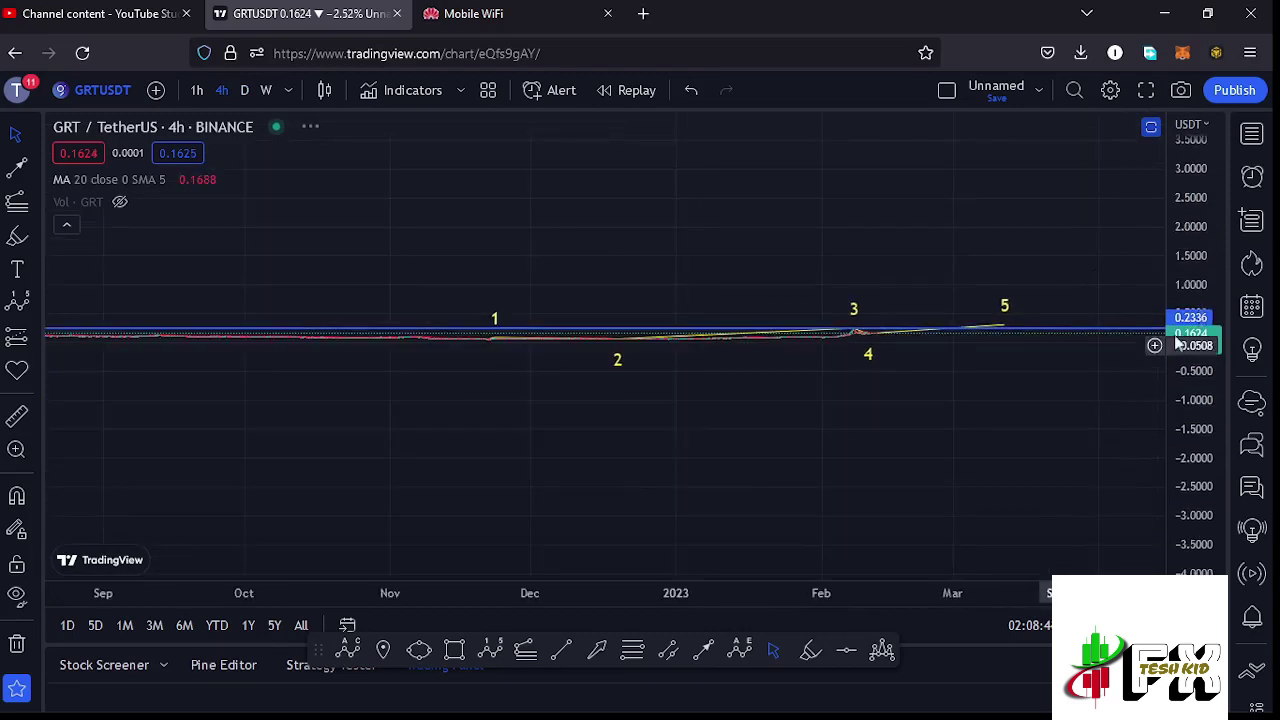
left_click_drag(1192, 330, 997, 434)
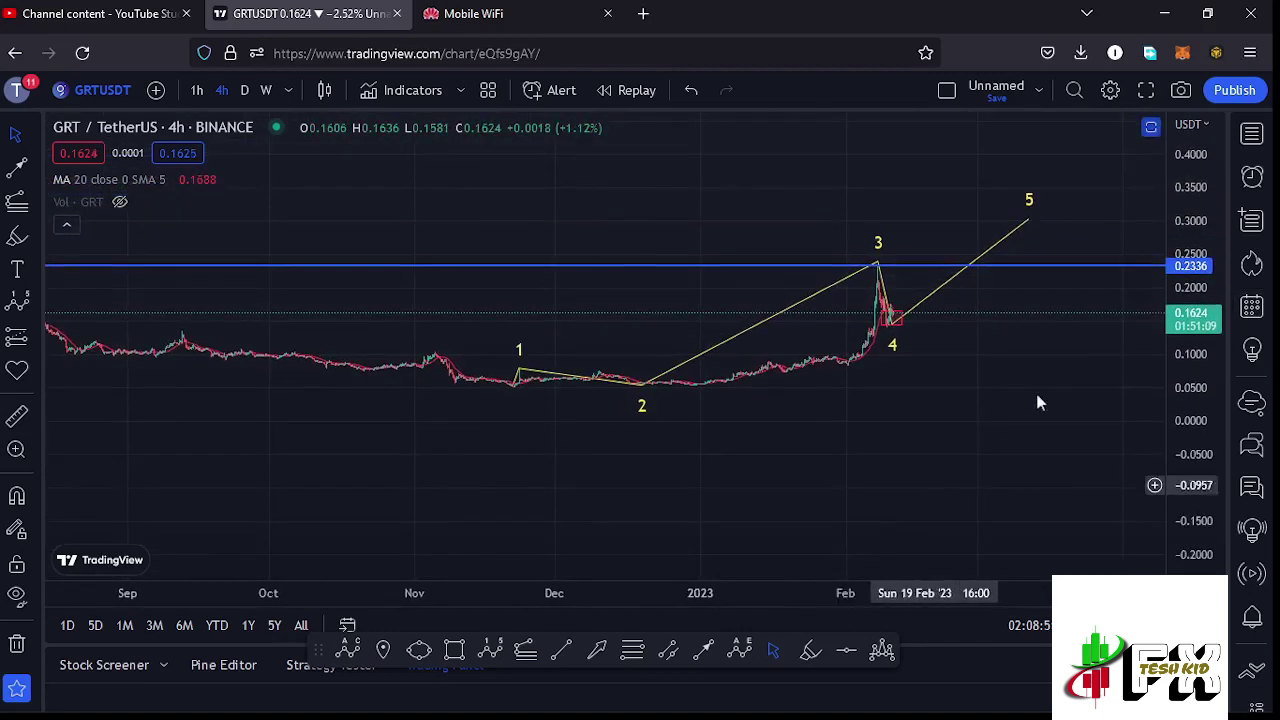
left_click_drag(1185, 350, 1185, 430)
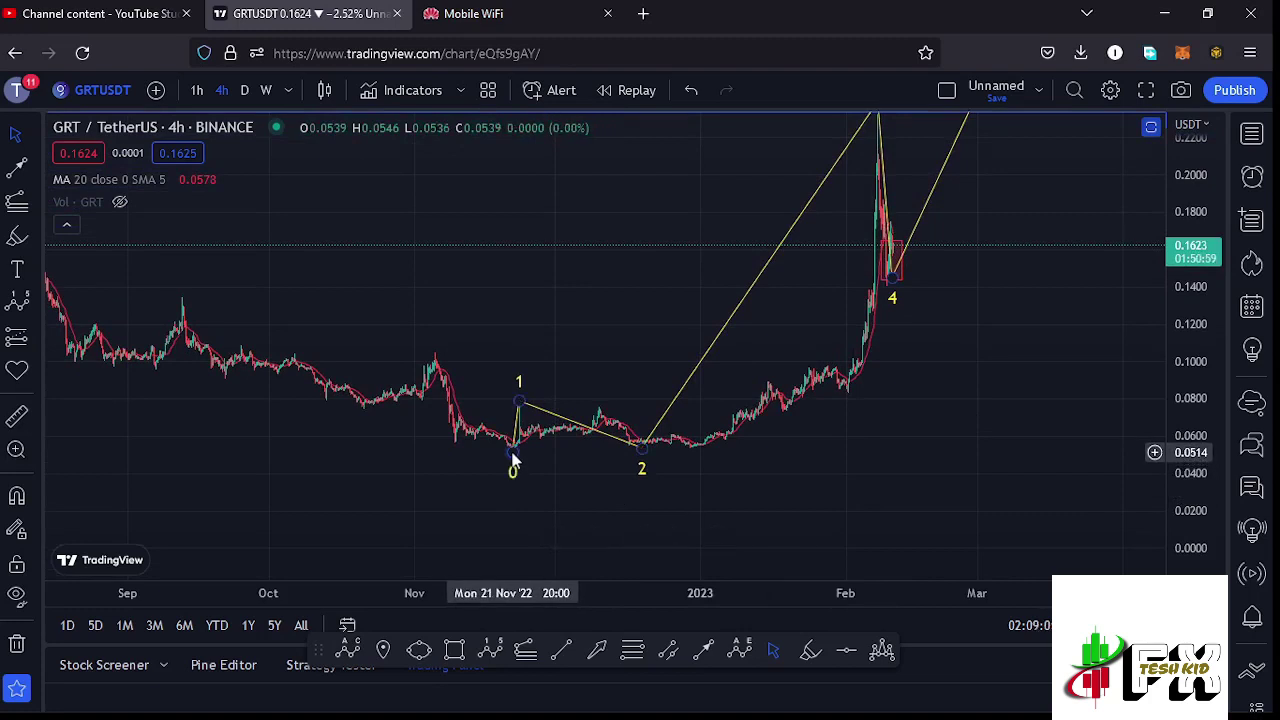
Raise wave point 1 slightly and nudge the blue target line up to 0.2336 at wave 3's peak.
left_click_drag(520, 401, 512, 386)
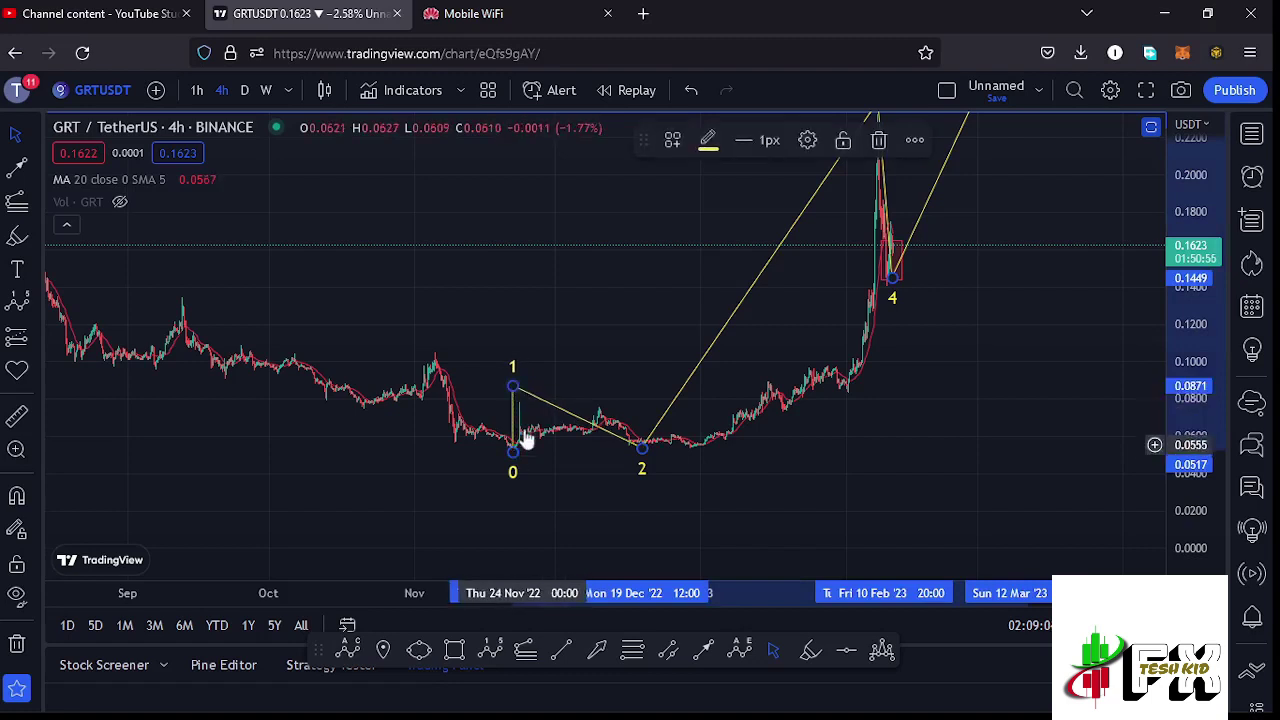
left_click_drag(650, 326, 611, 371)
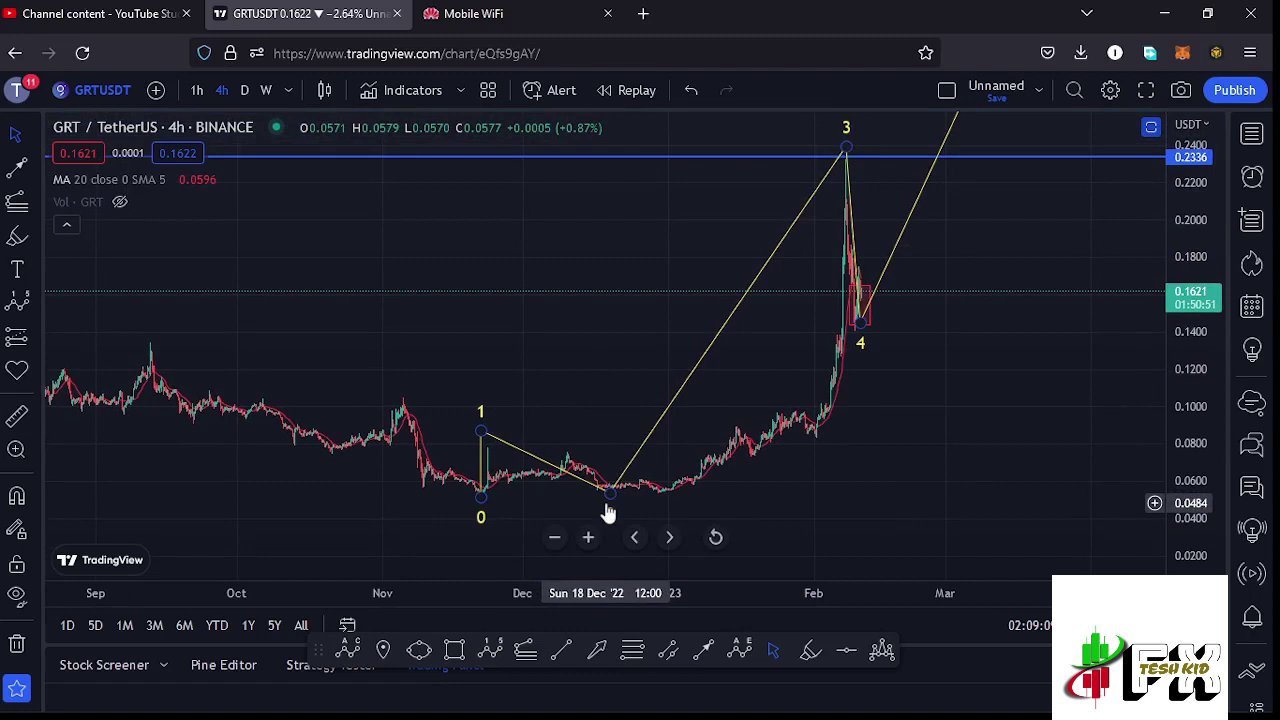
left_click_drag(665, 318, 629, 349)
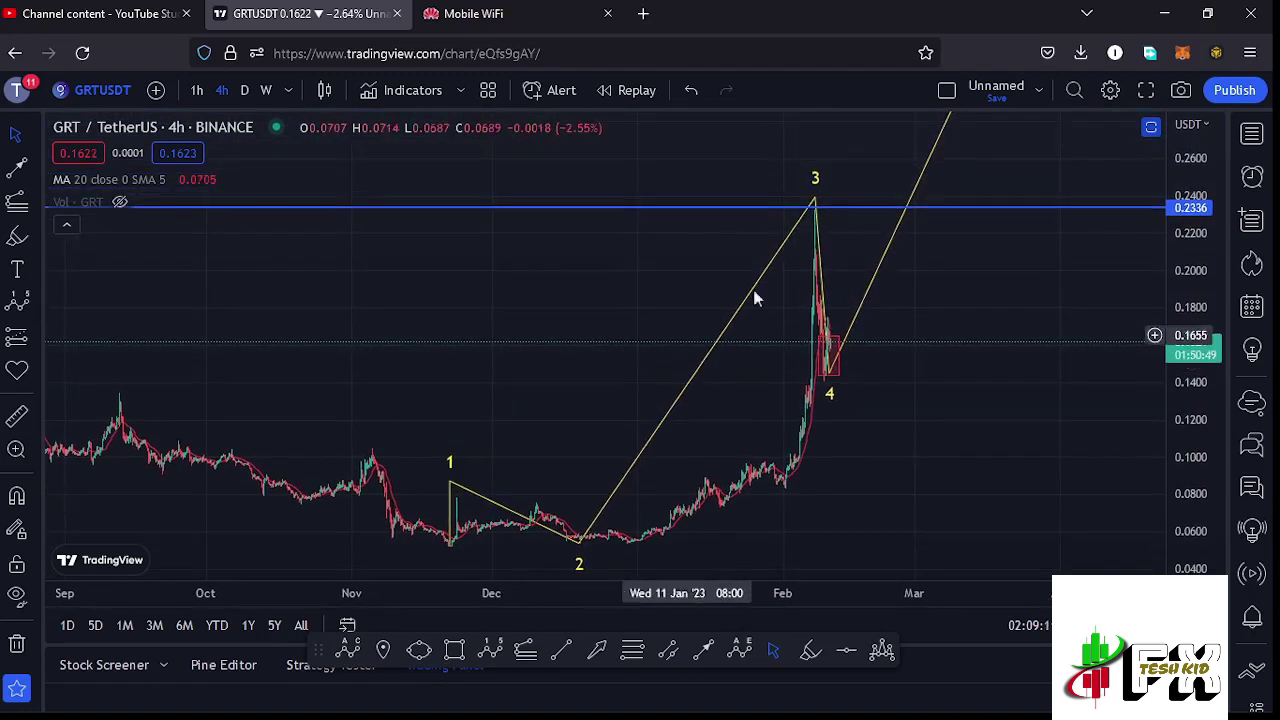
left_click_drag(815, 214, 815, 212)
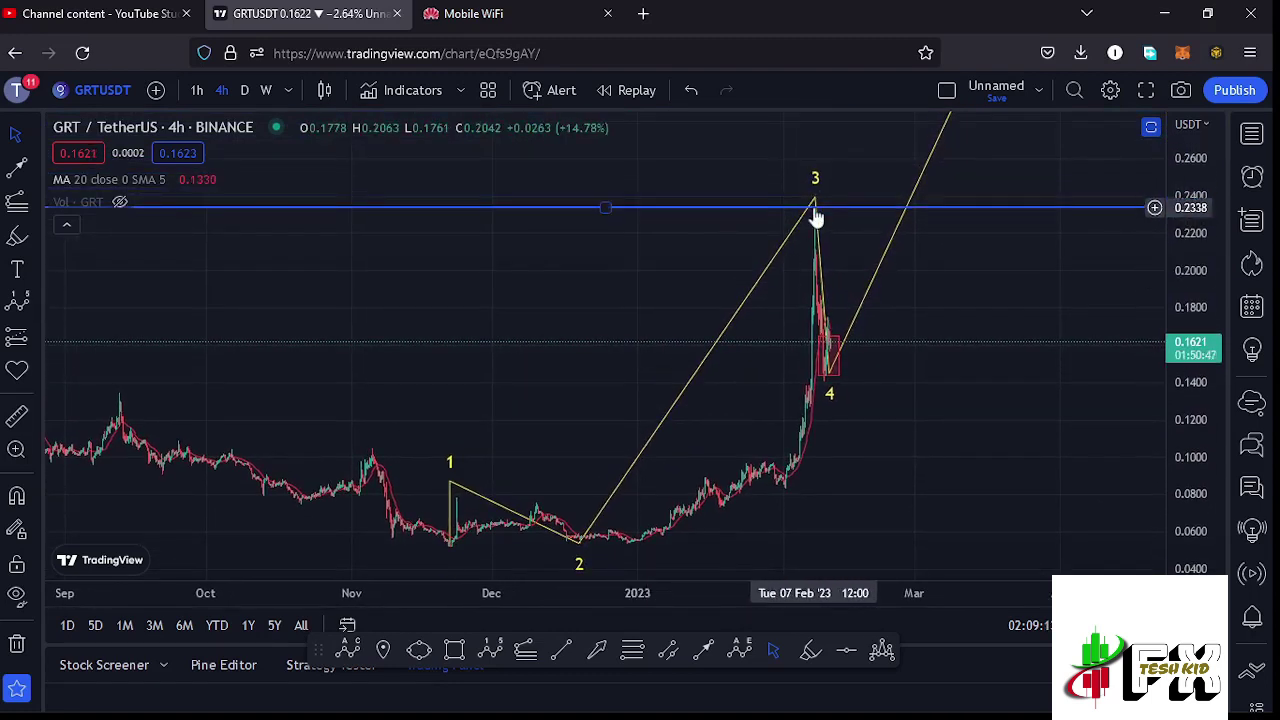
left_click(816, 218)
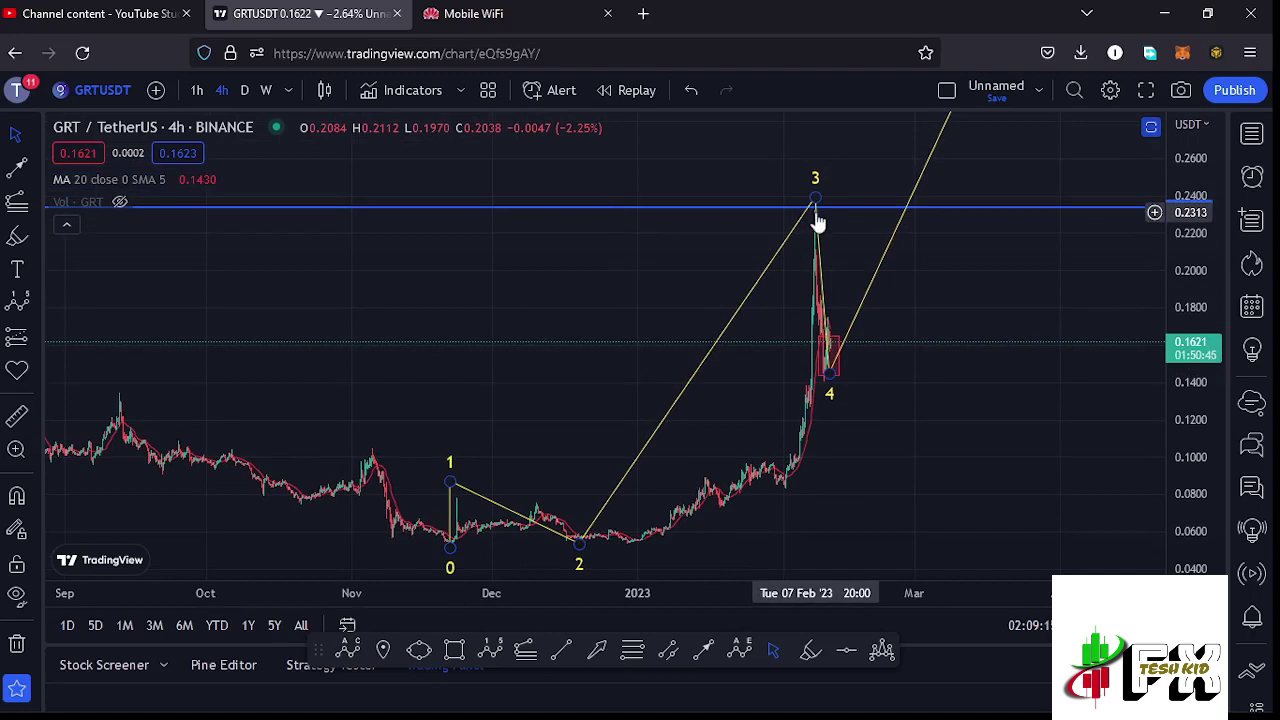
left_click(925, 281)
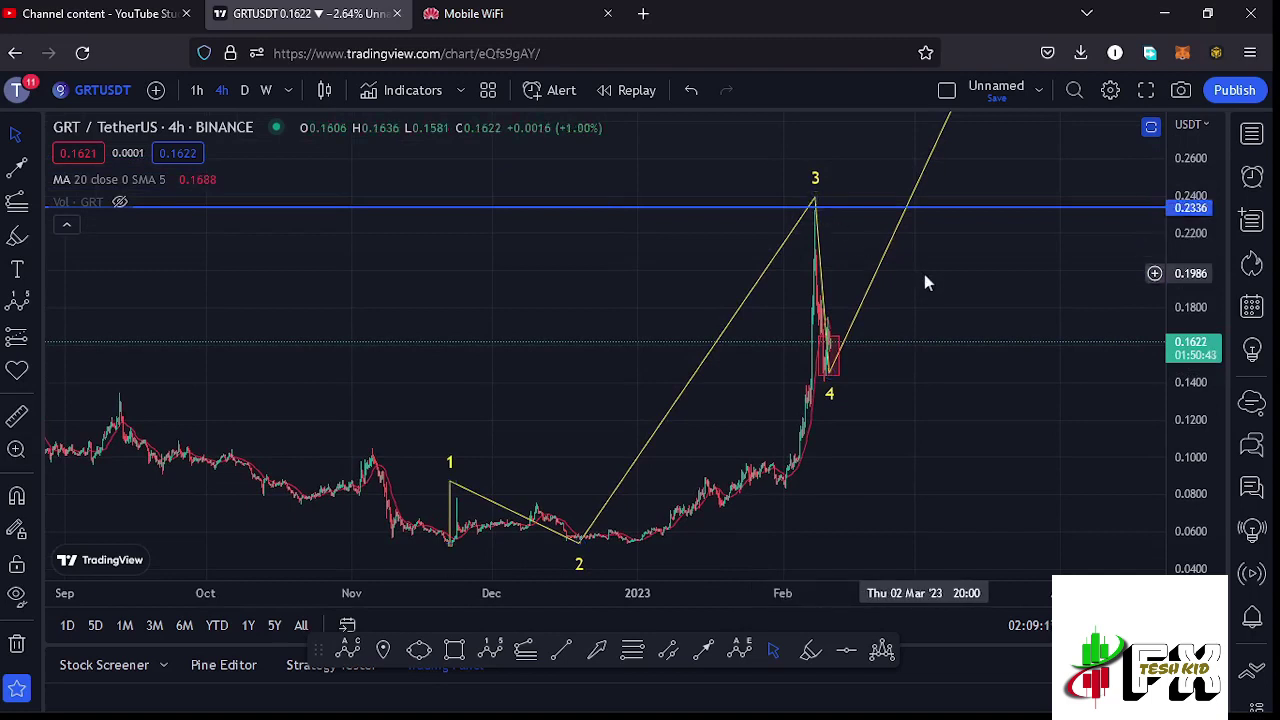
Frame waves 2–4 on the 4-hour chart and pick the Fib Retracement tool.
scroll(848, 357, "up", 2)
left_click_drag(831, 372, 1024, 383)
scroll(883, 450, "up", 3)
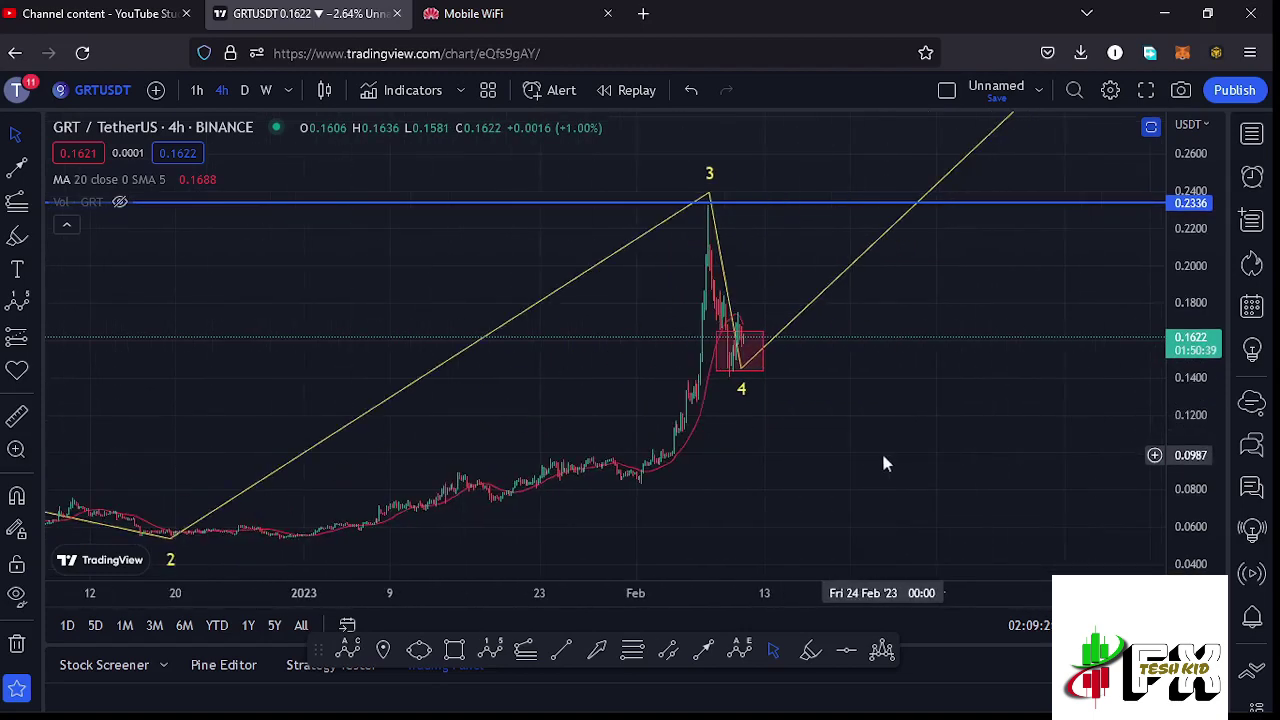
left_click_drag(794, 463, 883, 454)
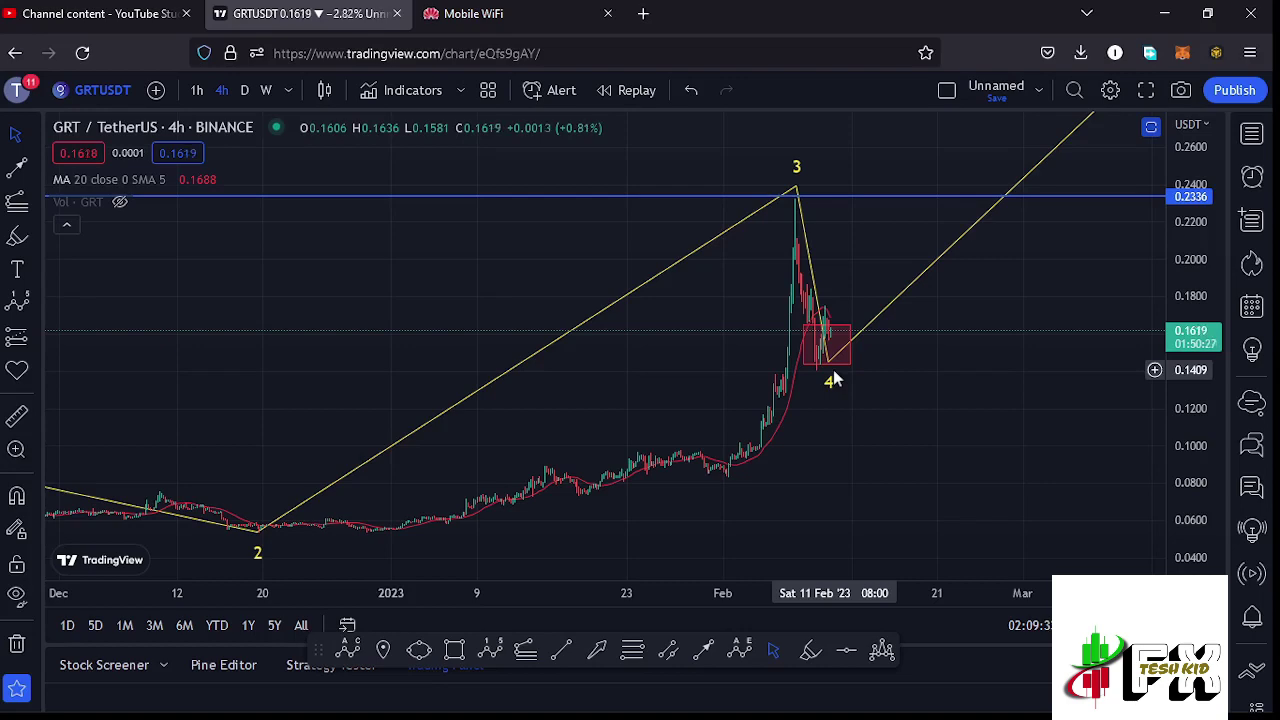
left_click_drag(826, 266, 646, 388)
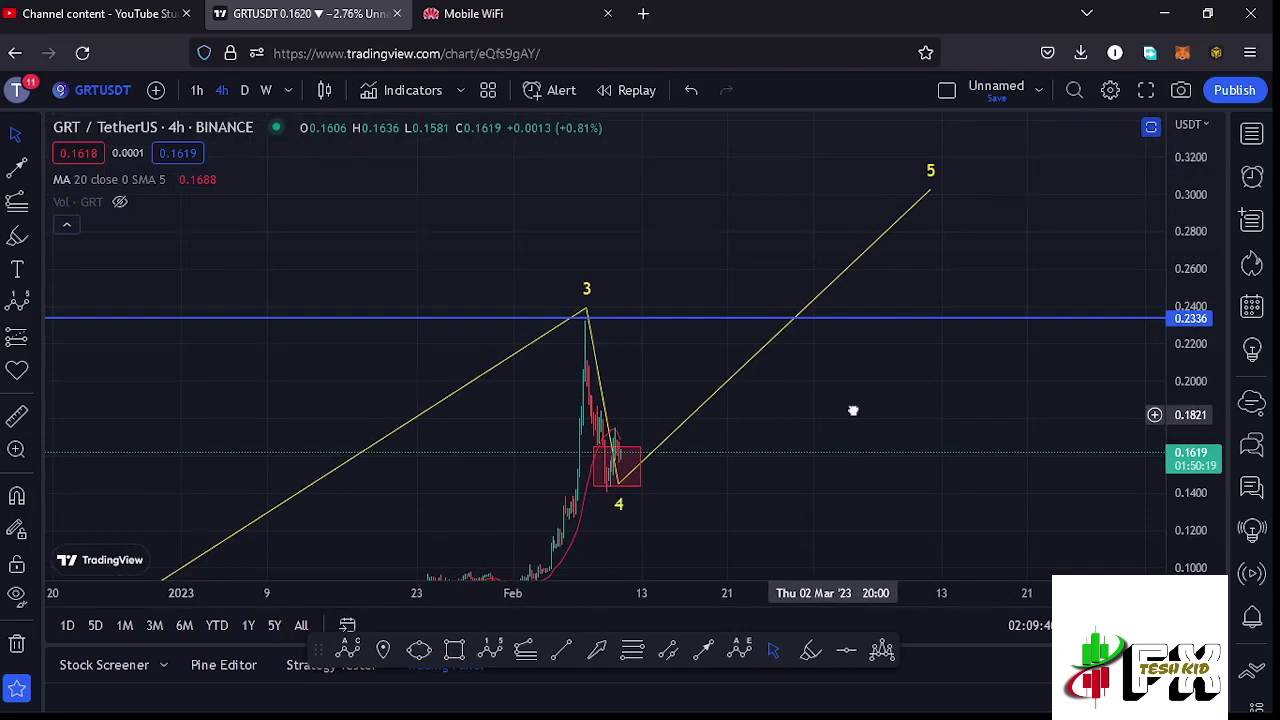
left_click_drag(838, 410, 923, 272)
scroll(734, 484, "left", 3)
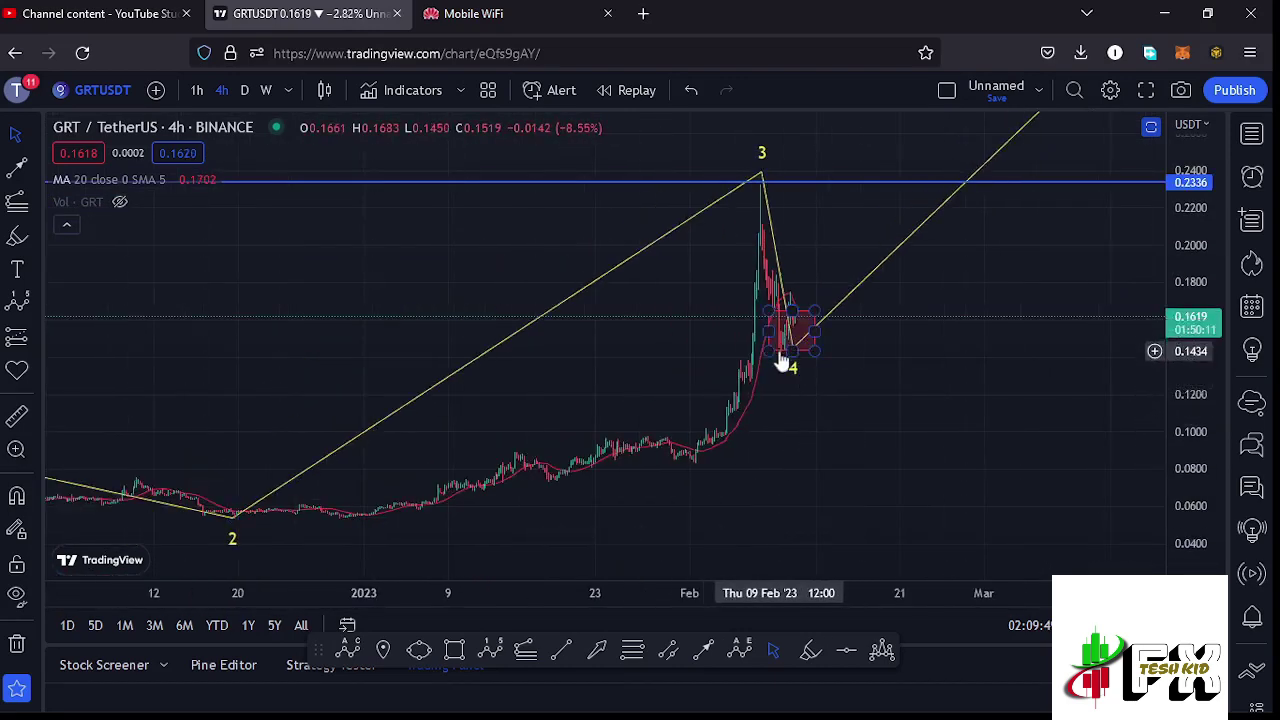
left_click(633, 652)
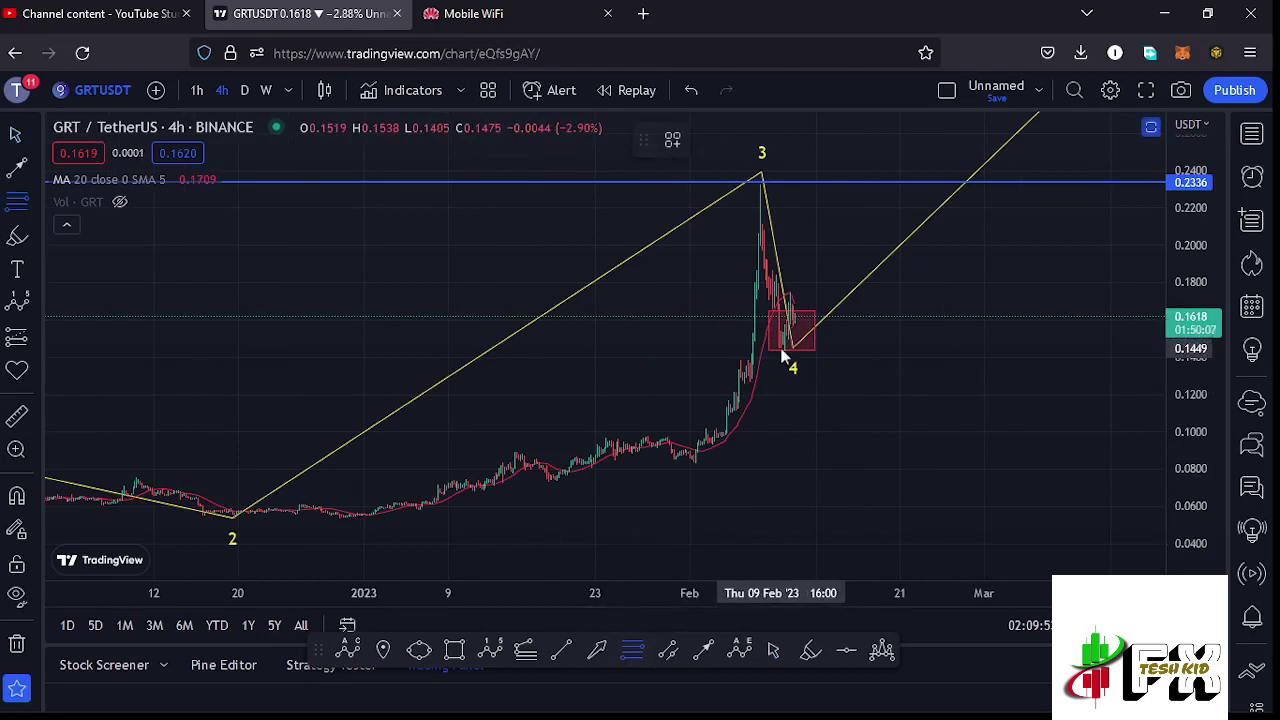
left_click(233, 520)
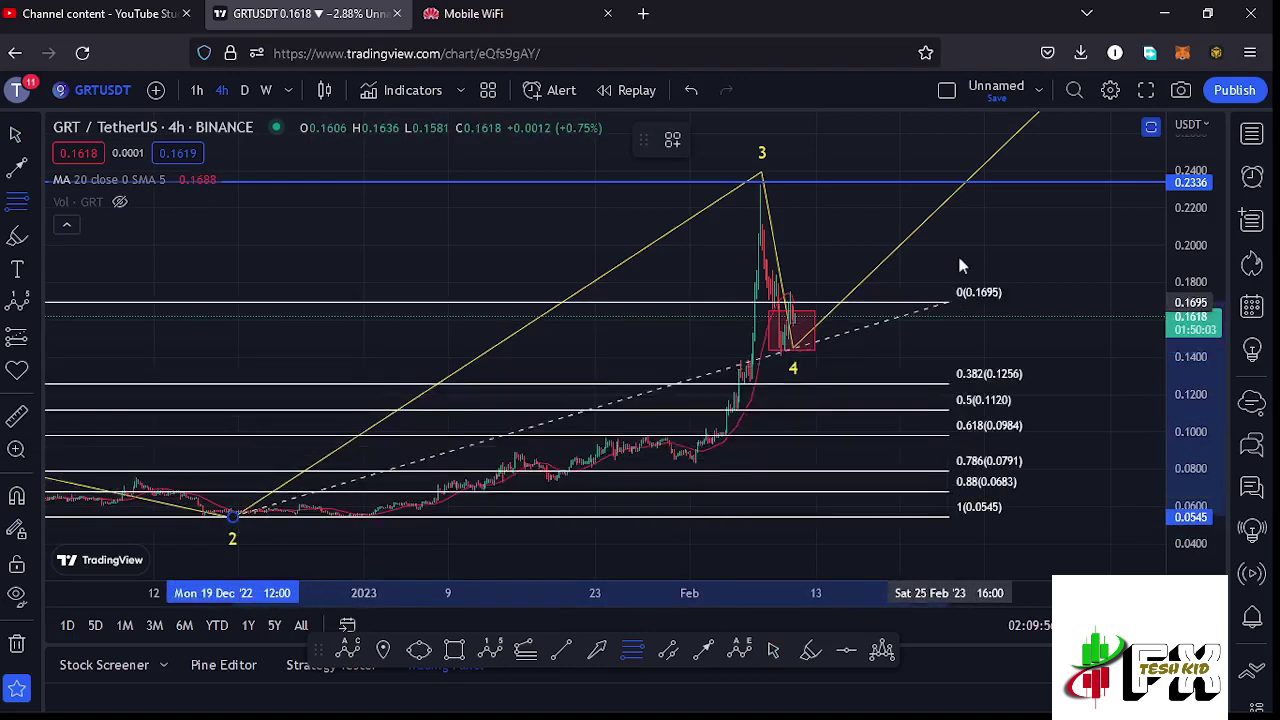
left_click(1000, 185)
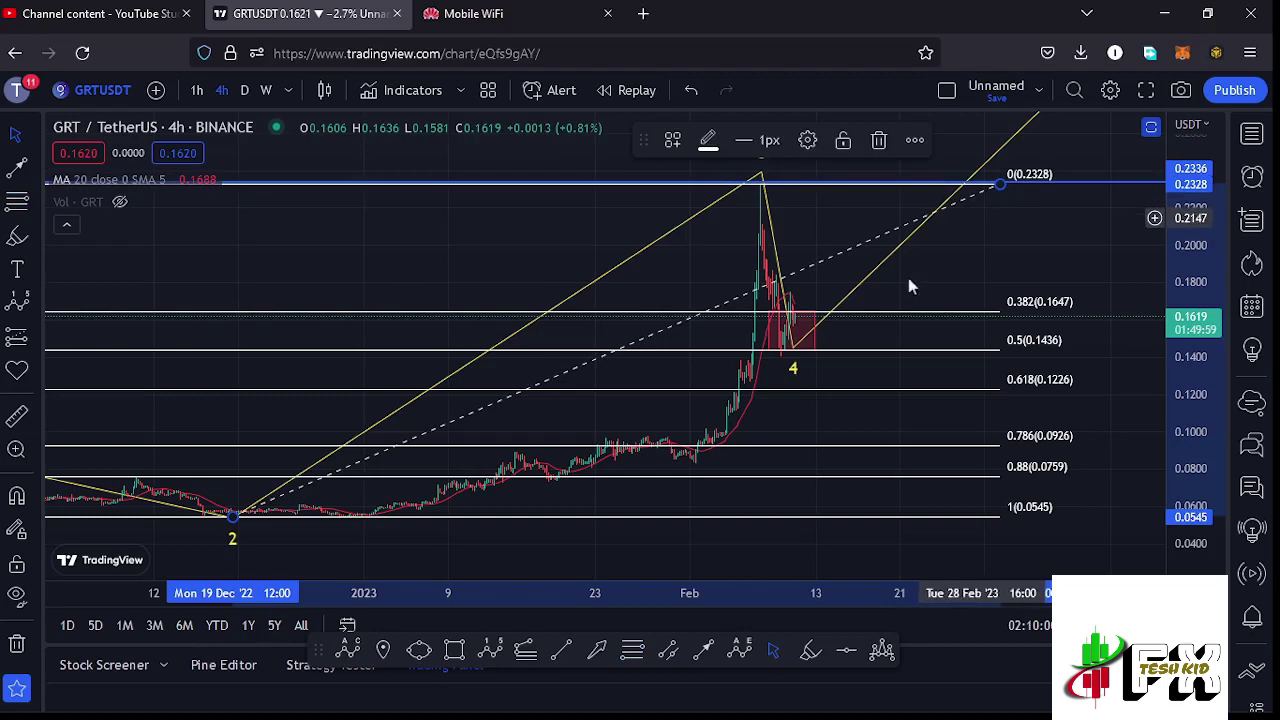
scroll(857, 391, "up", 3)
scroll(827, 391, "up", 2)
left_click_drag(803, 289, 866, 323)
scroll(968, 314, "up", 2)
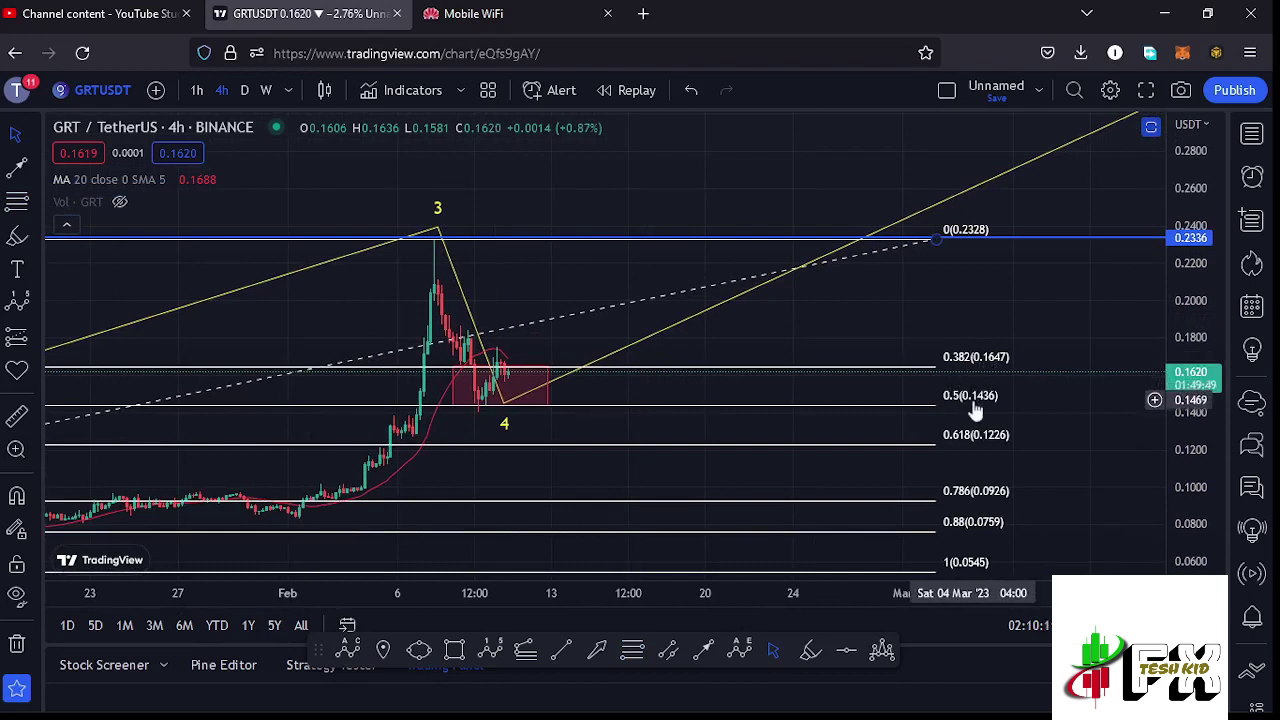
left_click(934, 241)
left_click(879, 140)
Shift the 4-hour chart to leave empty space after wave 4.
left_click_drag(682, 313, 750, 296)
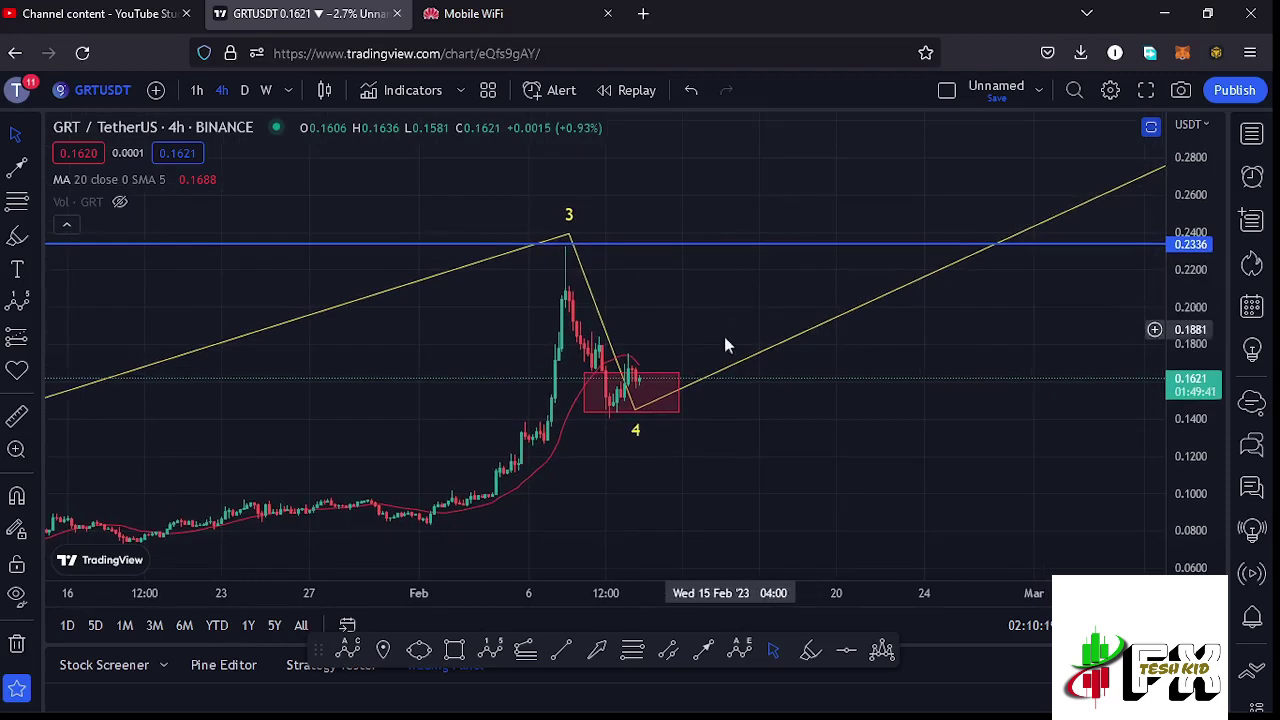
scroll(715, 365, "up", 2)
left_click_drag(651, 449, 687, 447)
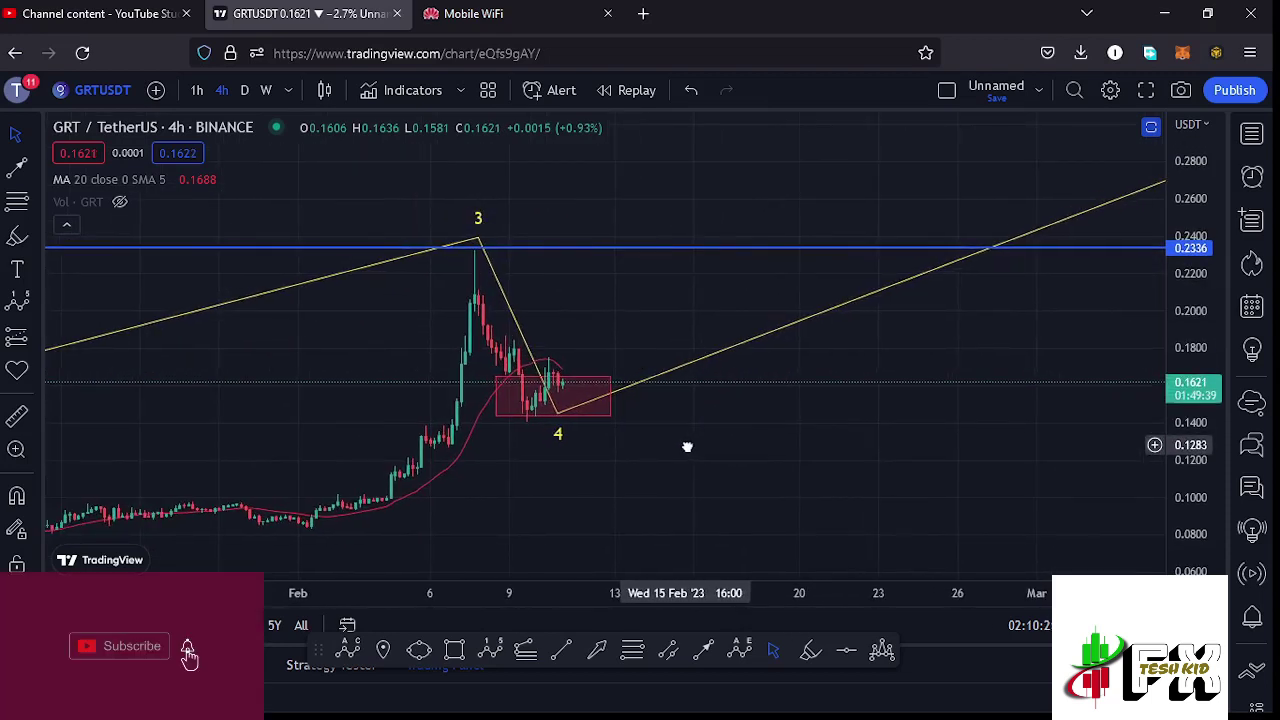
left_click_drag(863, 403, 812, 430)
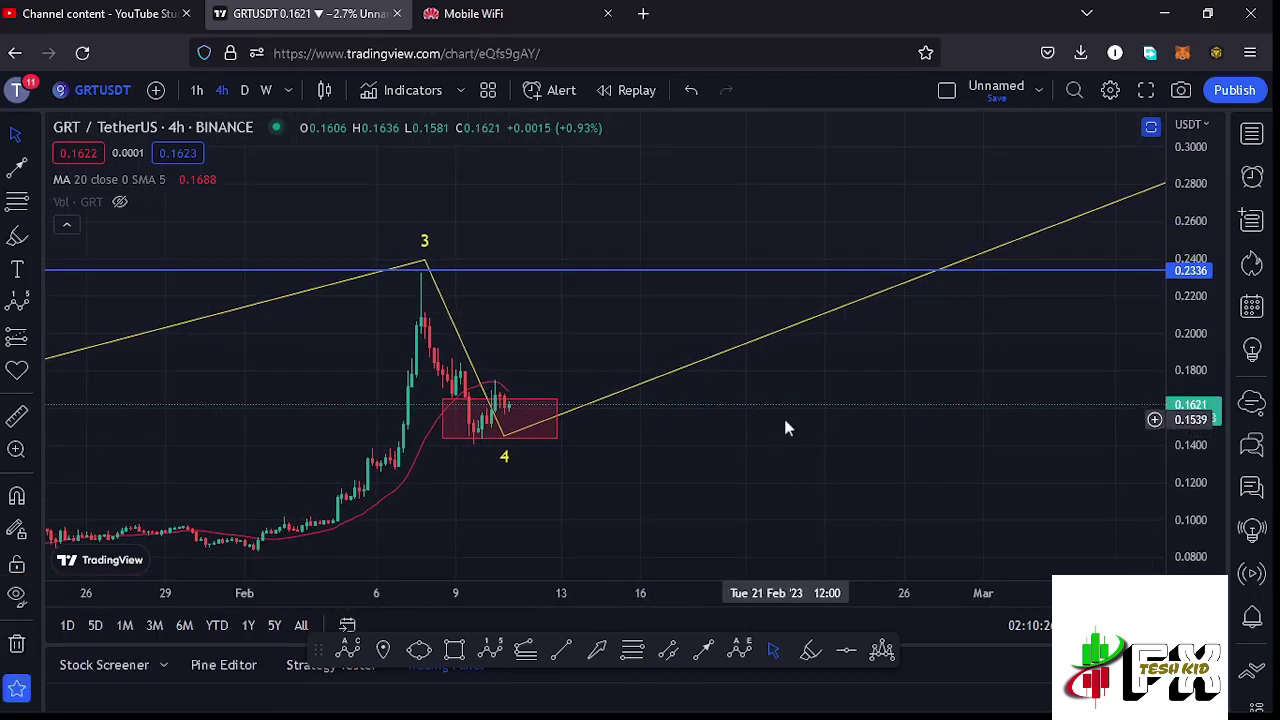
left_click_drag(823, 430, 772, 468)
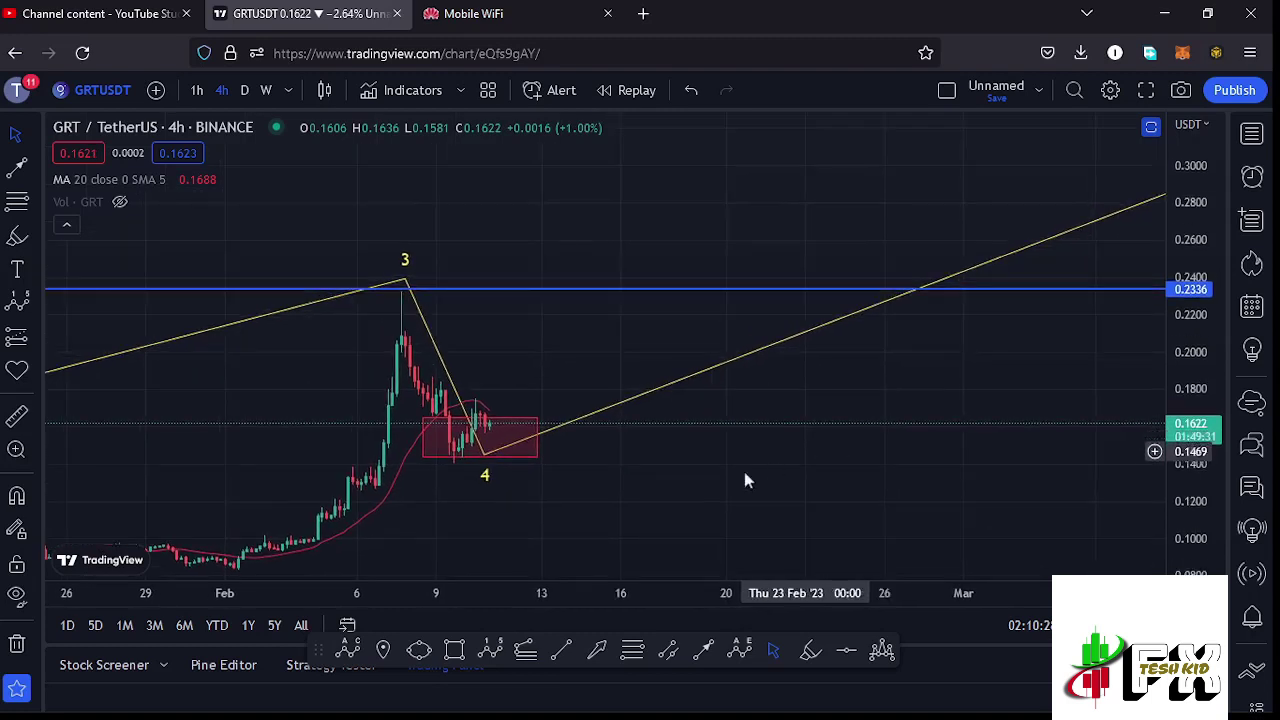
Draw an arrow from the wave 4 low up to about 0.2534.
key("alt+t")
left_click(481, 430)
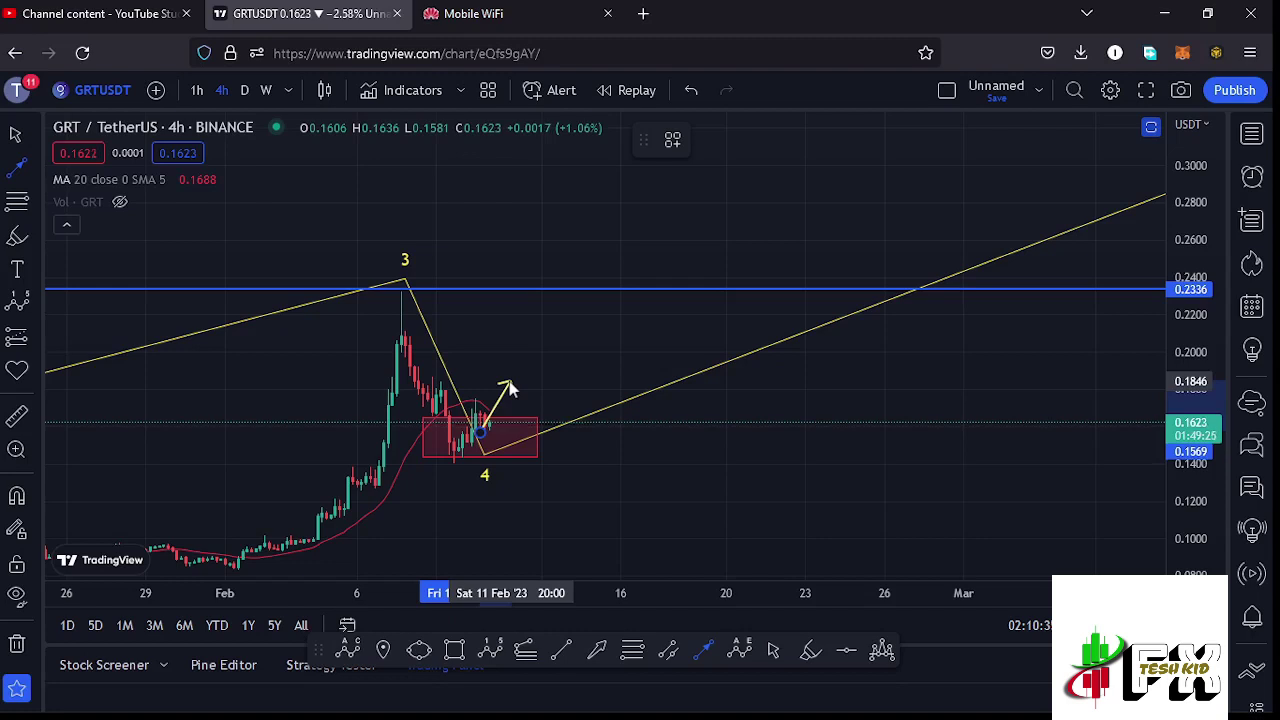
left_click(698, 259)
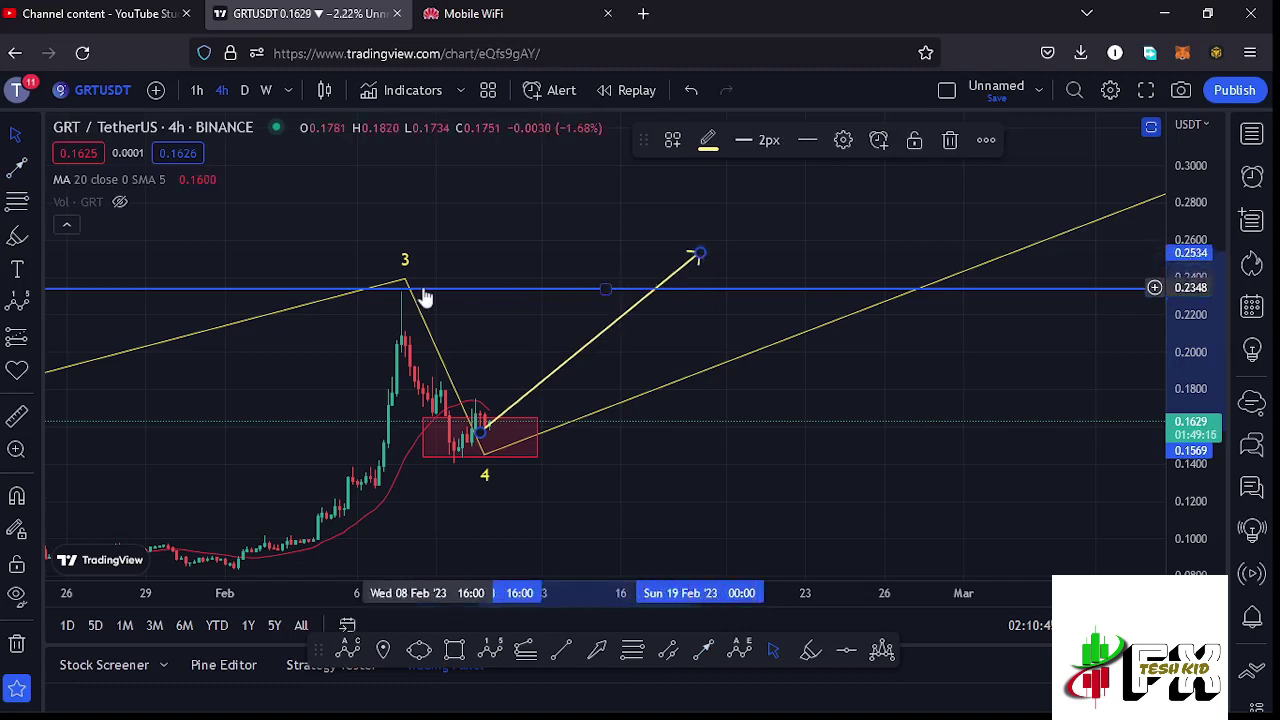
Zoom out and compress the price scale until labels 1–5, late November to March, are visible.
left_click_drag(673, 321, 500, 371)
scroll(654, 360, "down", 5)
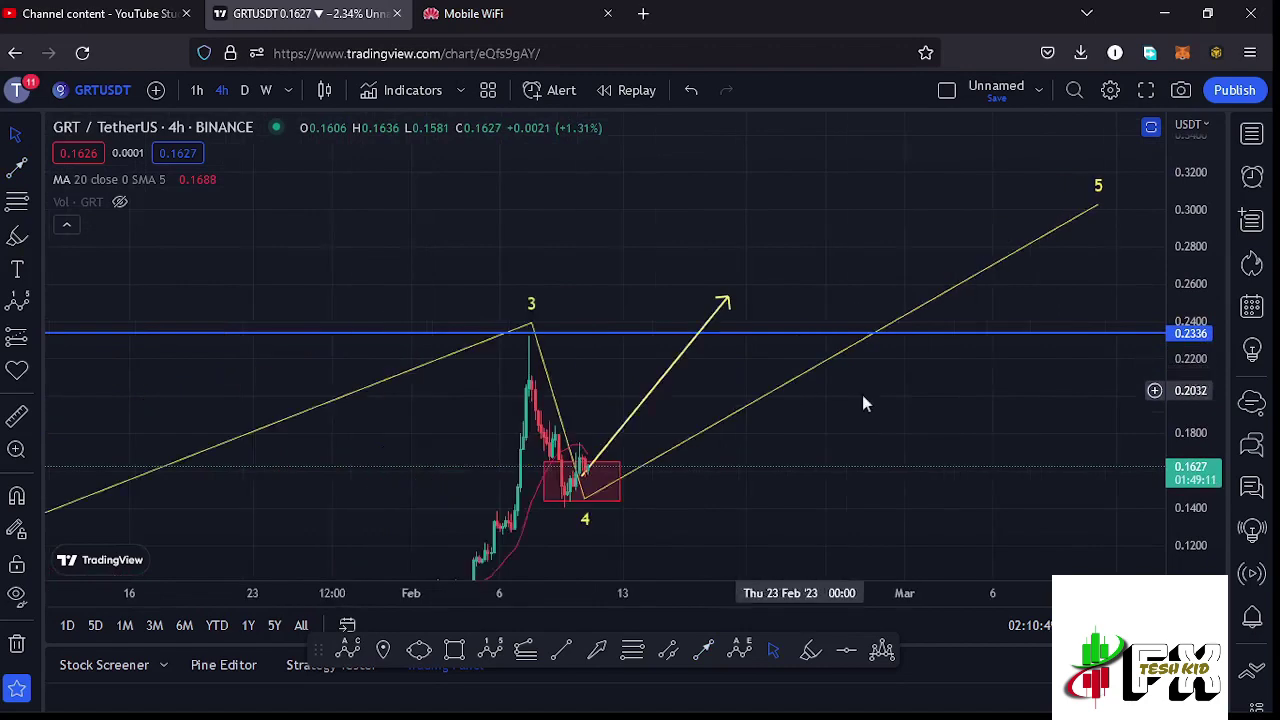
left_click_drag(1000, 435, 902, 405)
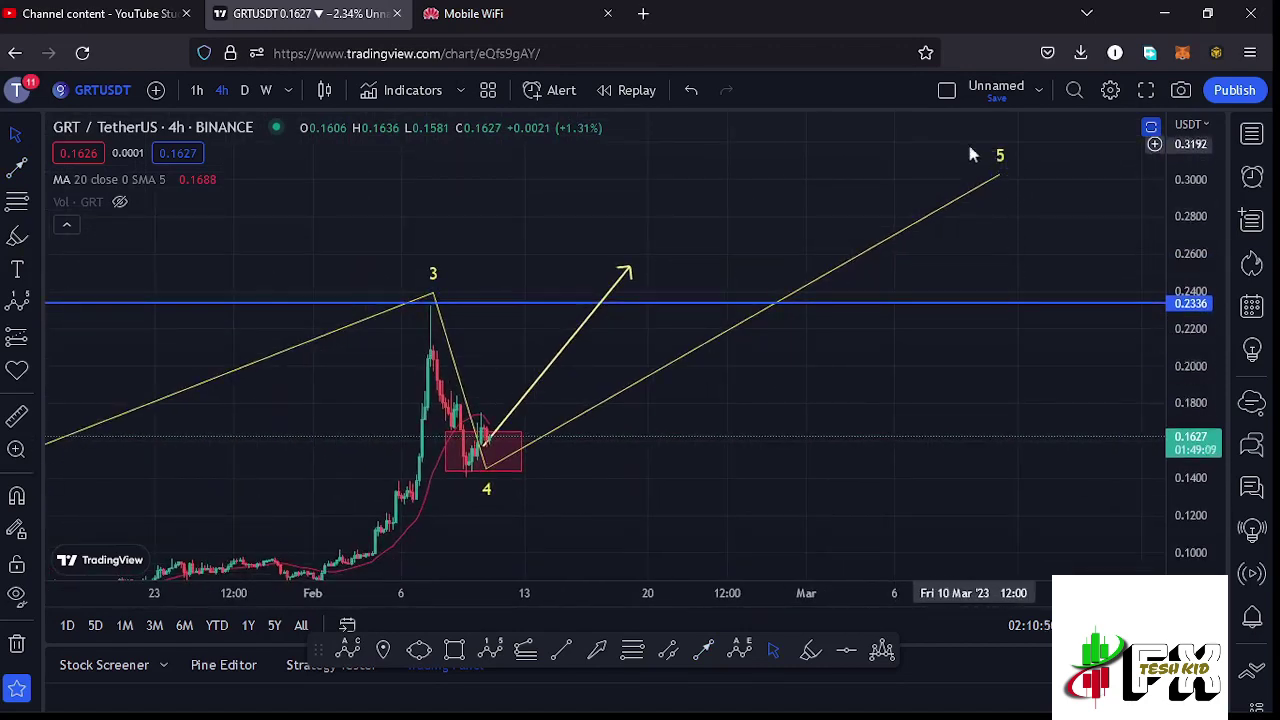
left_click_drag(1190, 214, 1190, 381)
scroll(663, 510, "down", 10)
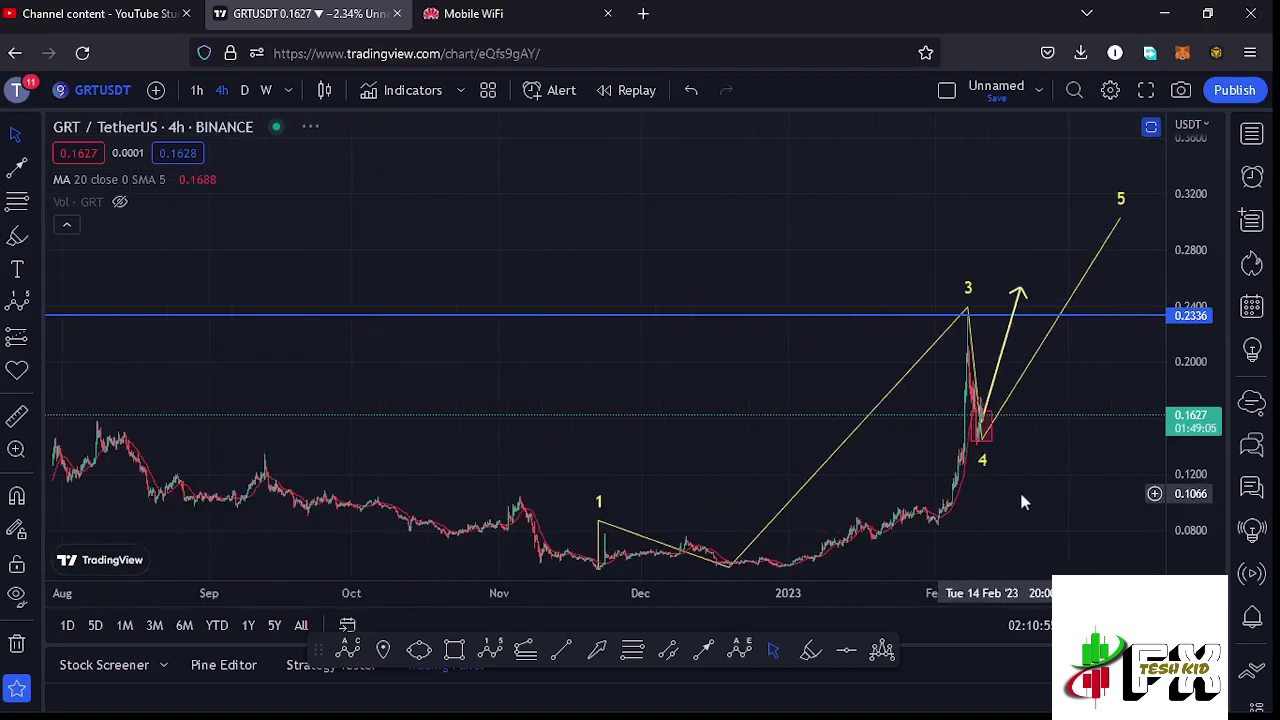
left_click_drag(983, 447, 934, 421)
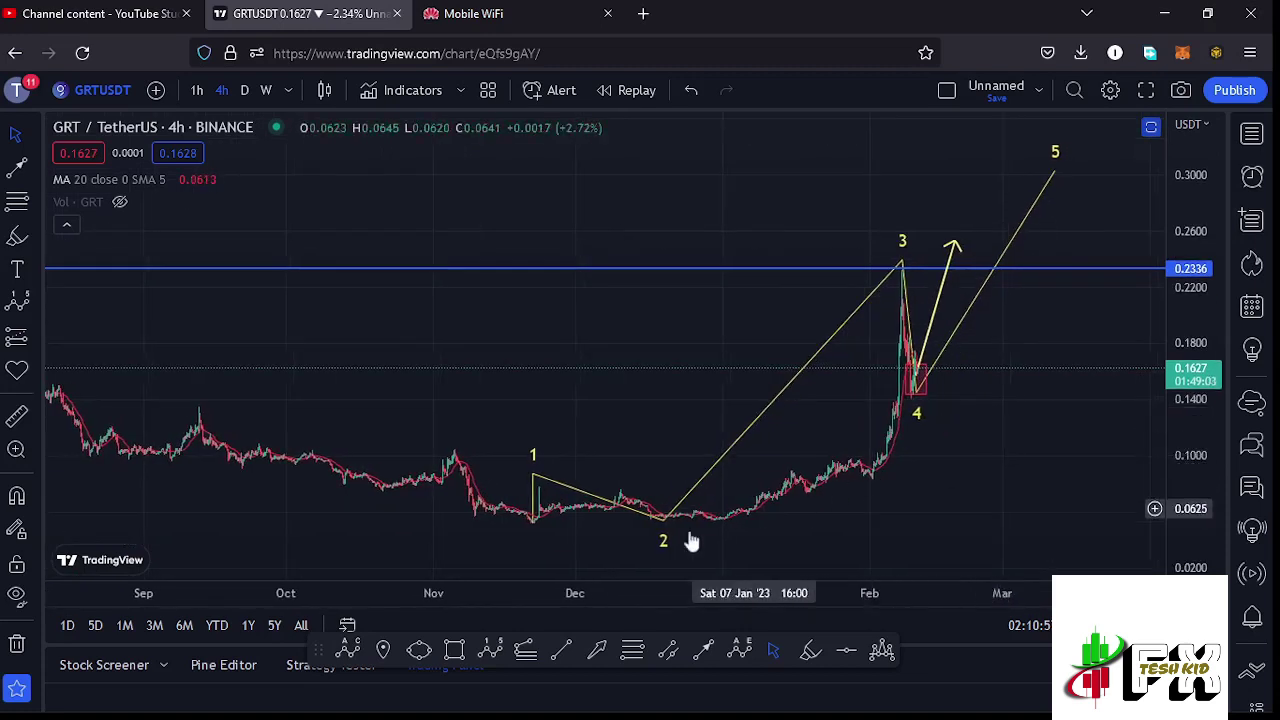
Draw a trend-based Fib extension from wave 1 low and high to the 0.2336 line, showing levels to 4.618.
left_click(533, 649)
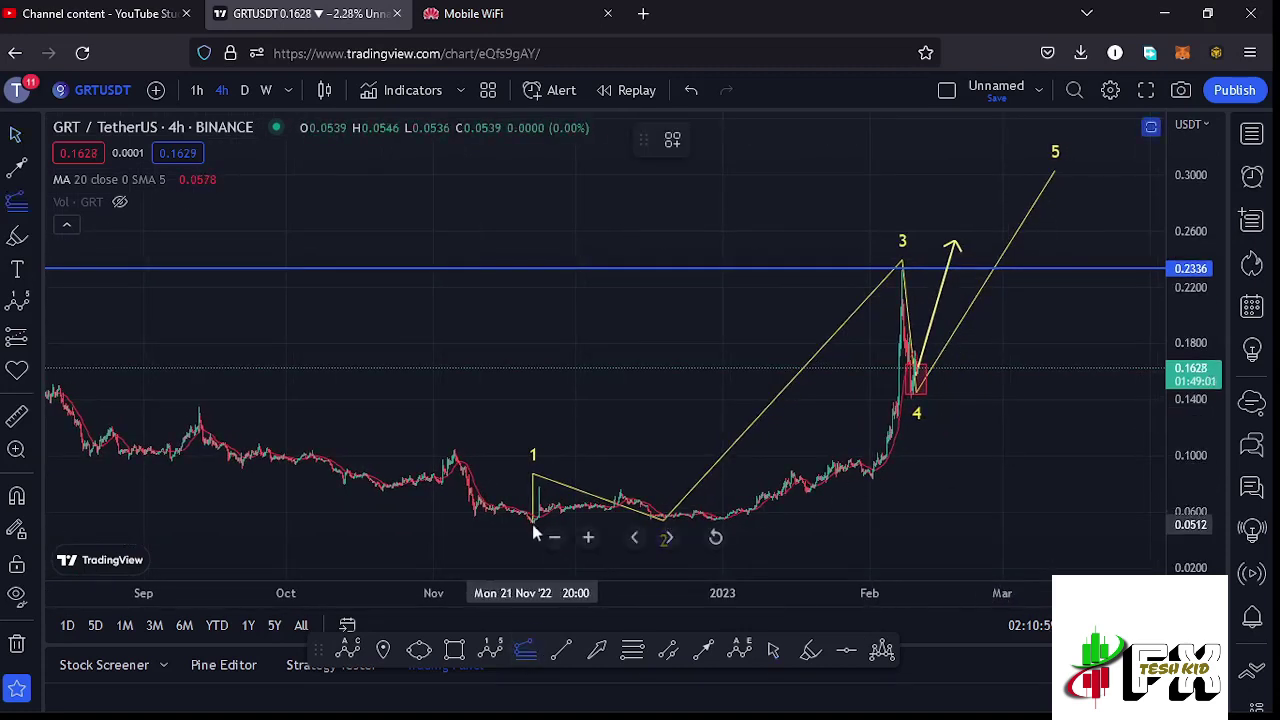
left_click(531, 521)
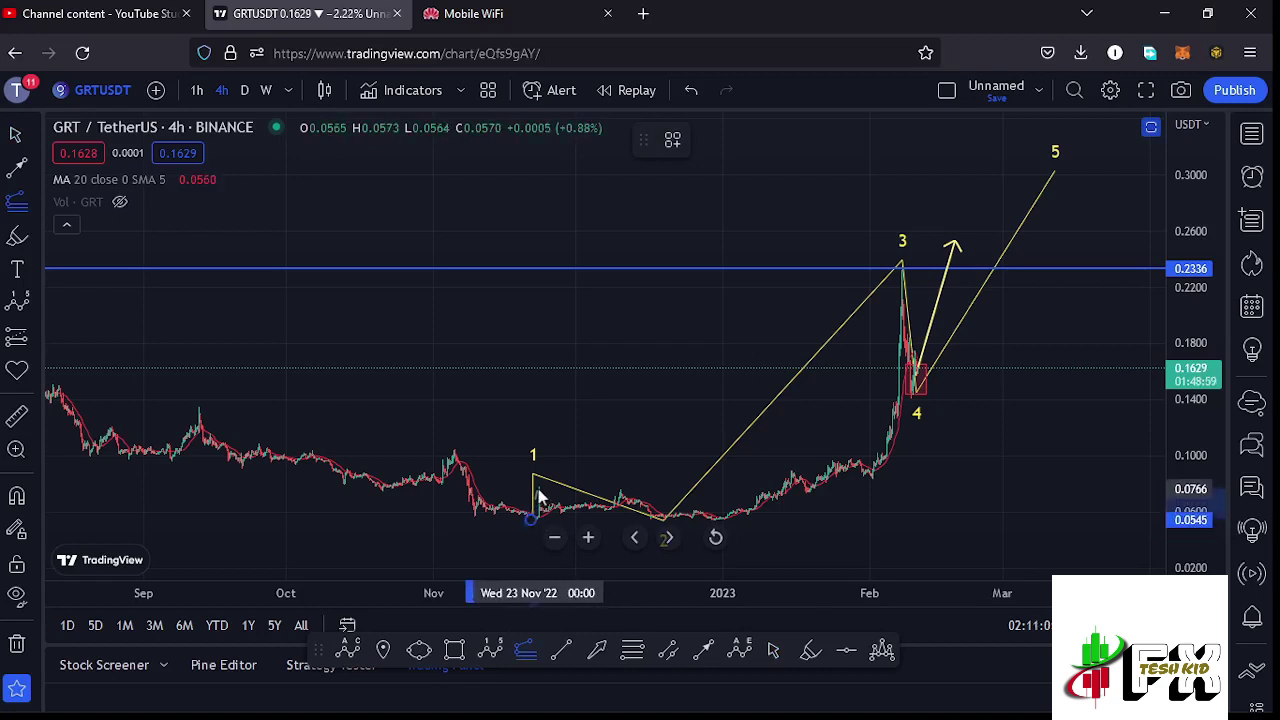
left_click(538, 487)
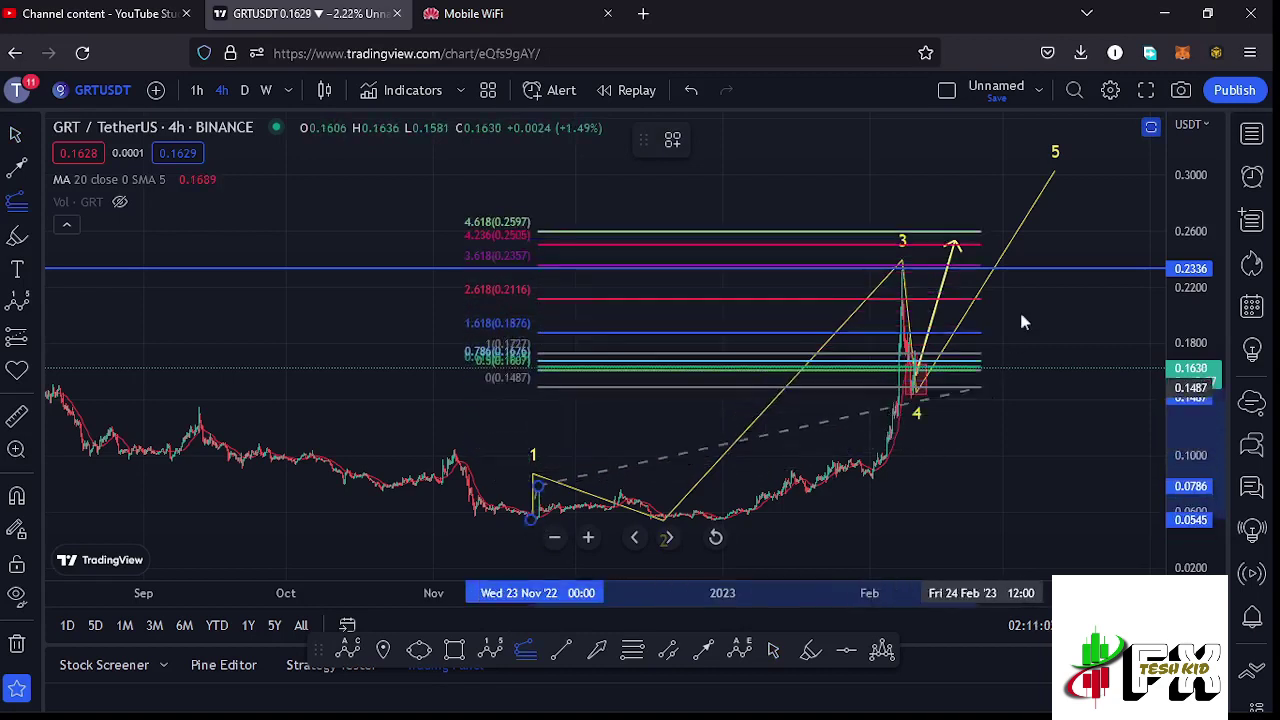
left_click(1052, 268)
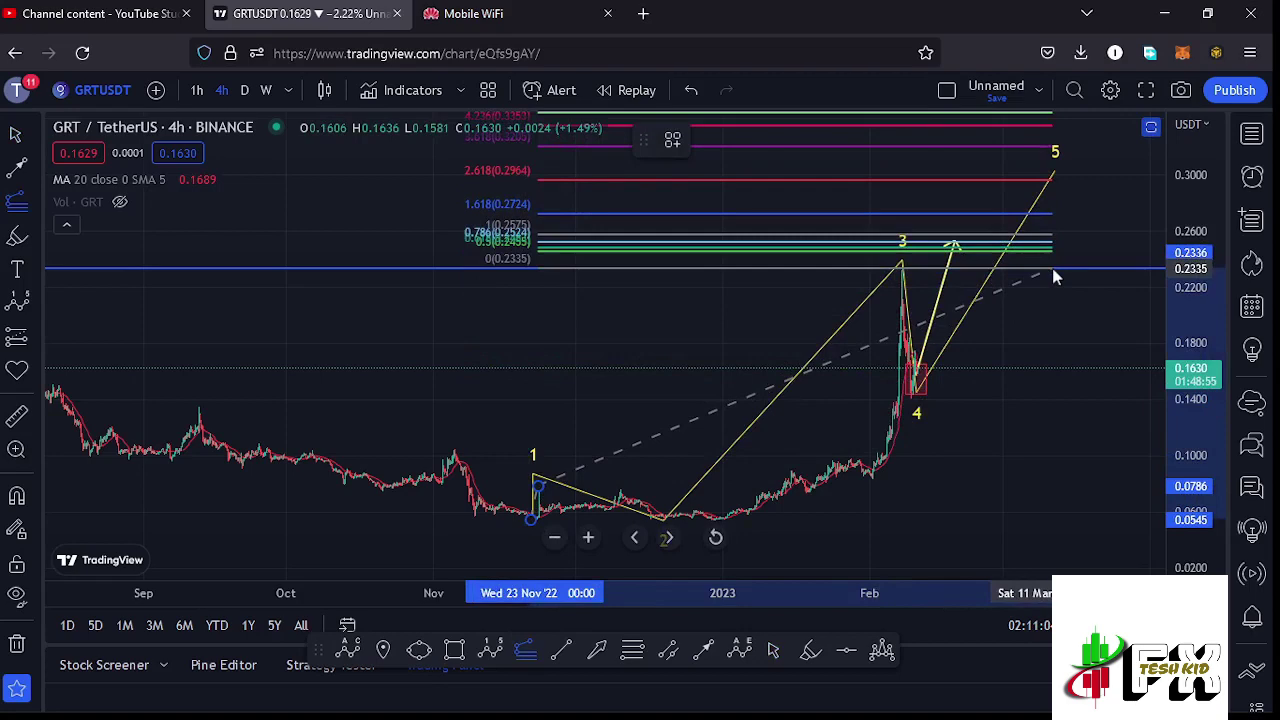
mouse_move(1034, 346)
left_mouse_down()
mouse_move(934, 397)
mouse_move(940, 406)
left_mouse_up()
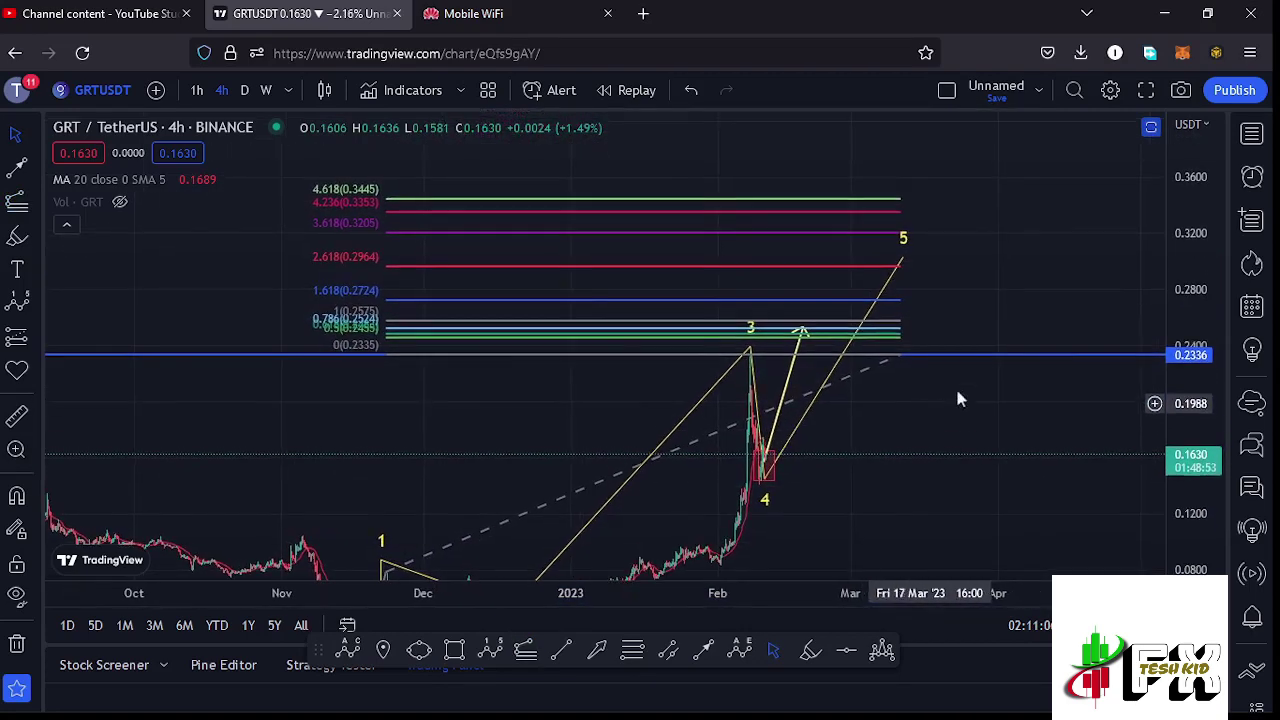
left_click_drag(1195, 352, 1193, 370)
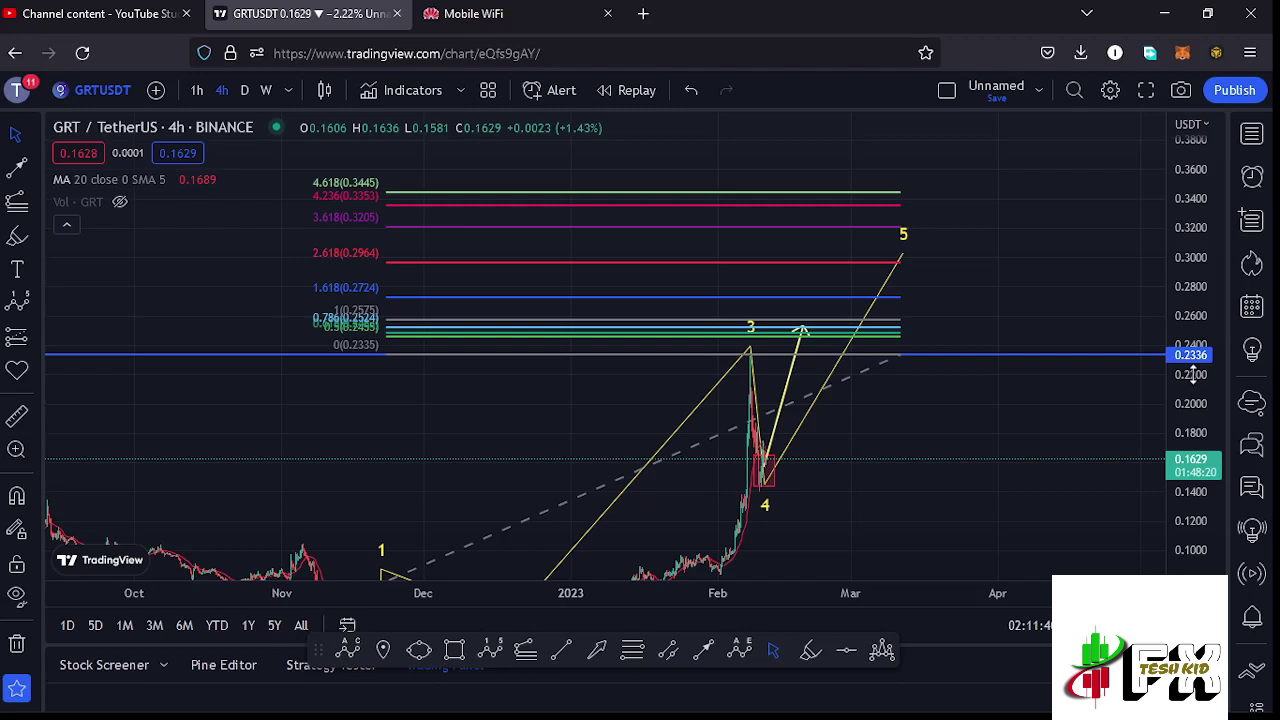
Delete the Fibonacci extension and recentre the 4-hour chart on waves 3–5.
left_click(895, 354)
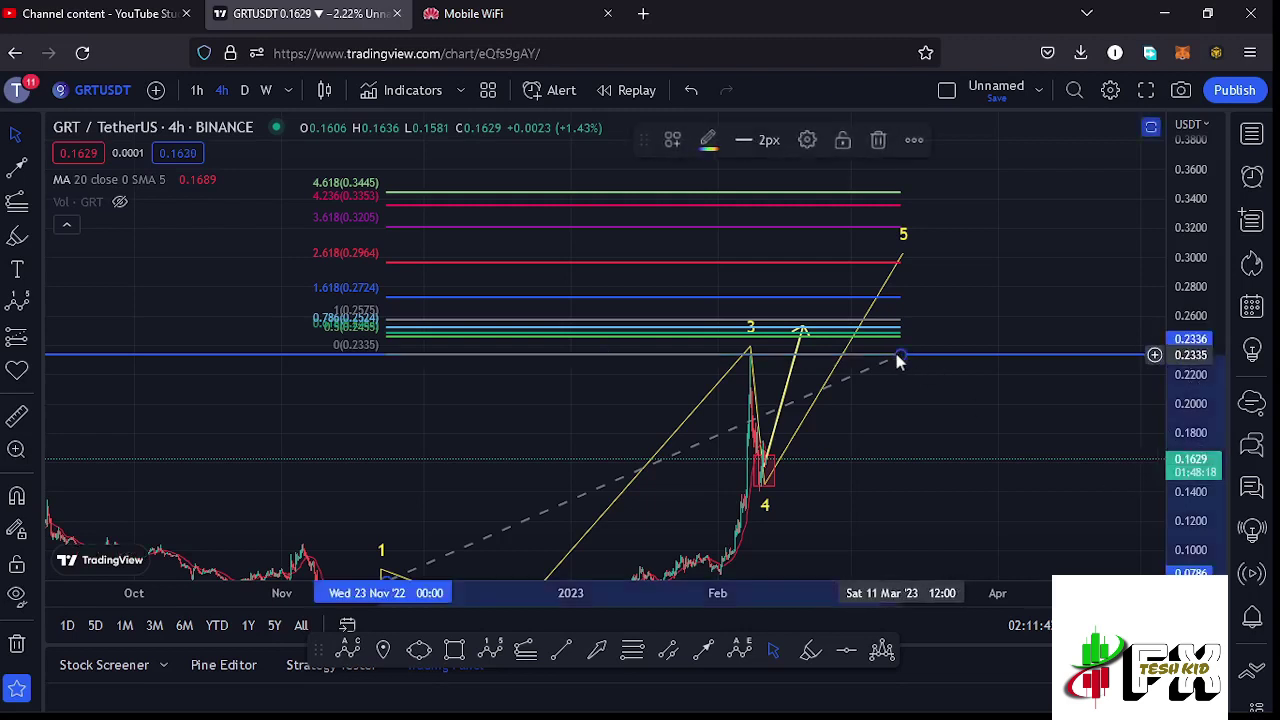
left_click(879, 141)
scroll(863, 477, "up", 4)
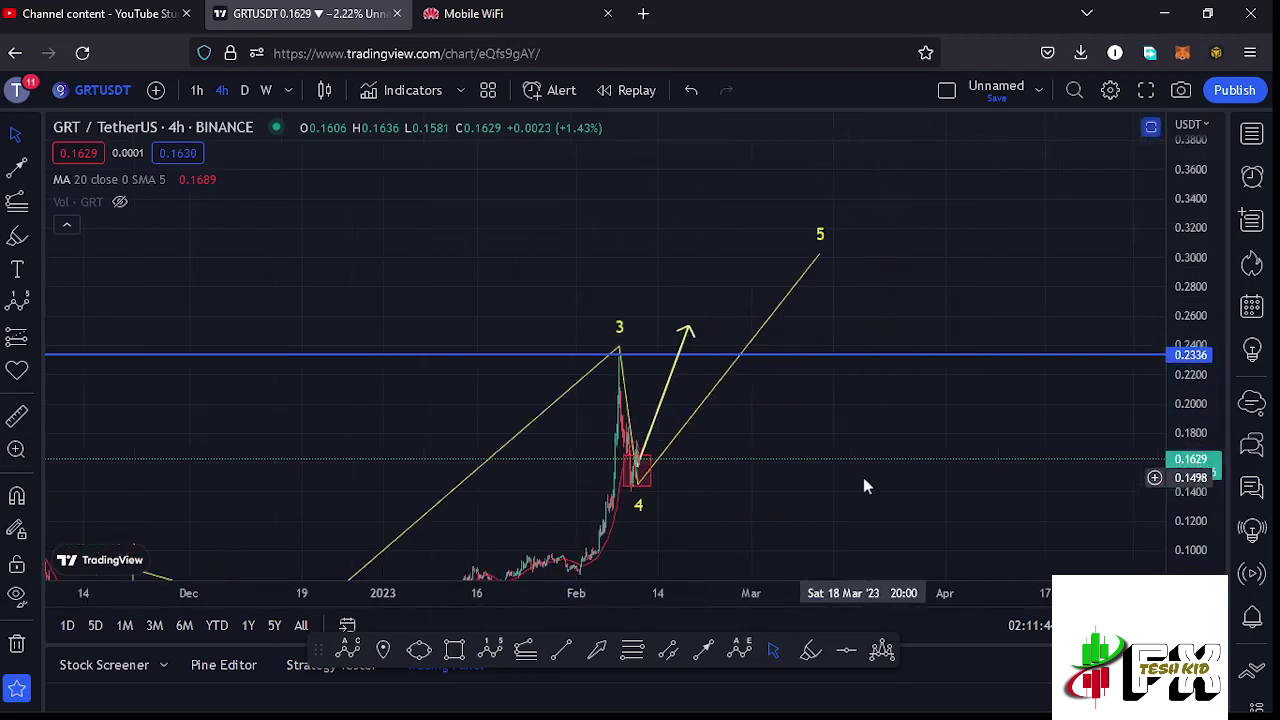
left_click_drag(820, 452, 1023, 446)
scroll(1000, 460, "up", 3)
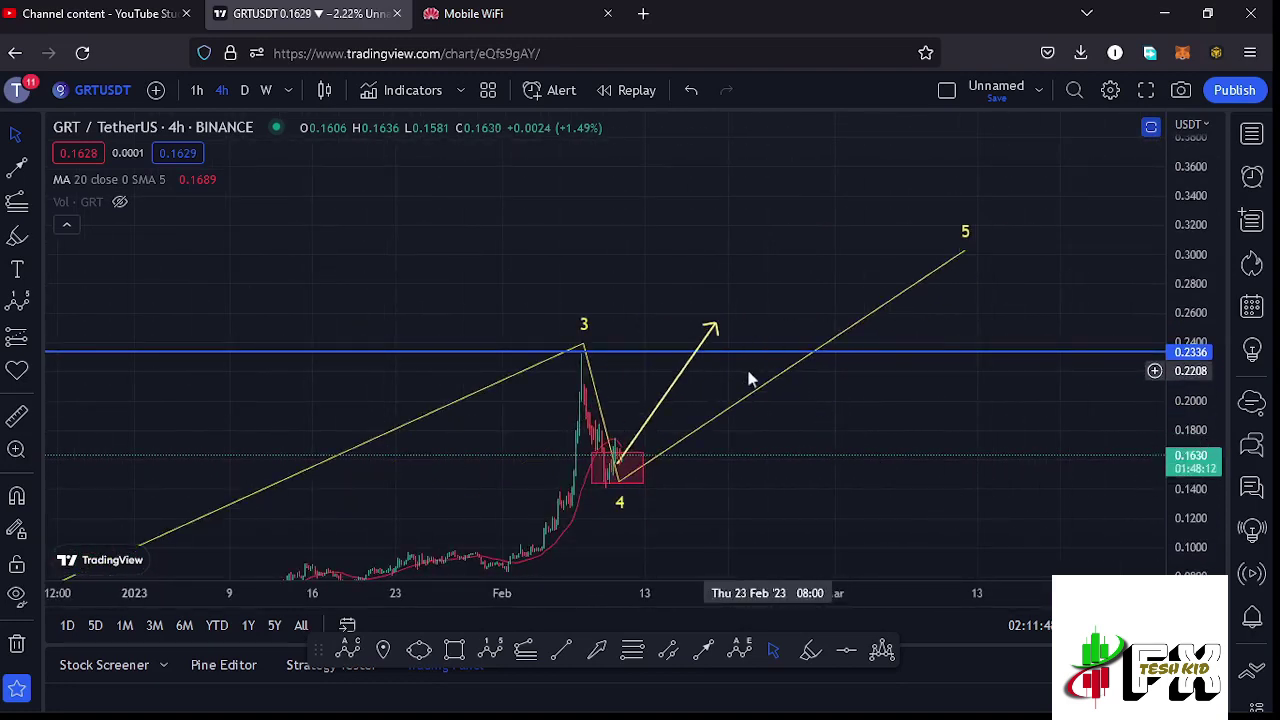
left_click_drag(789, 454, 865, 452)
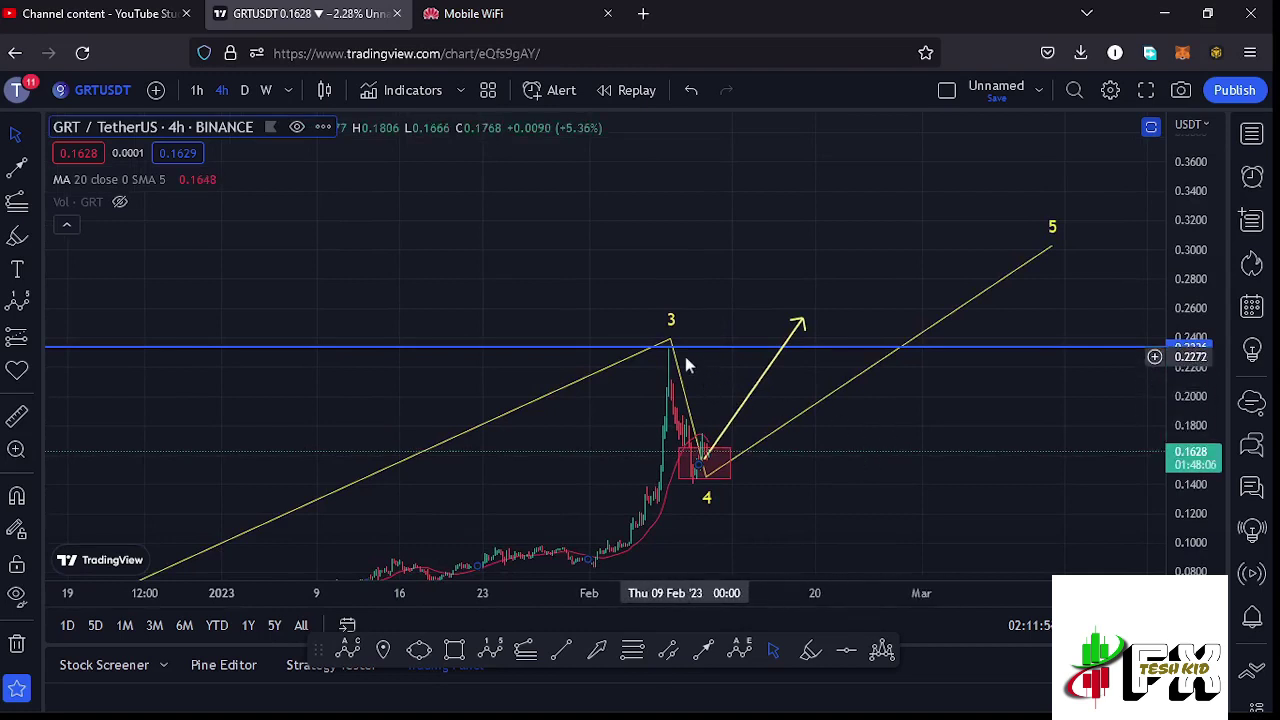
left_click_drag(685, 363, 616, 378)
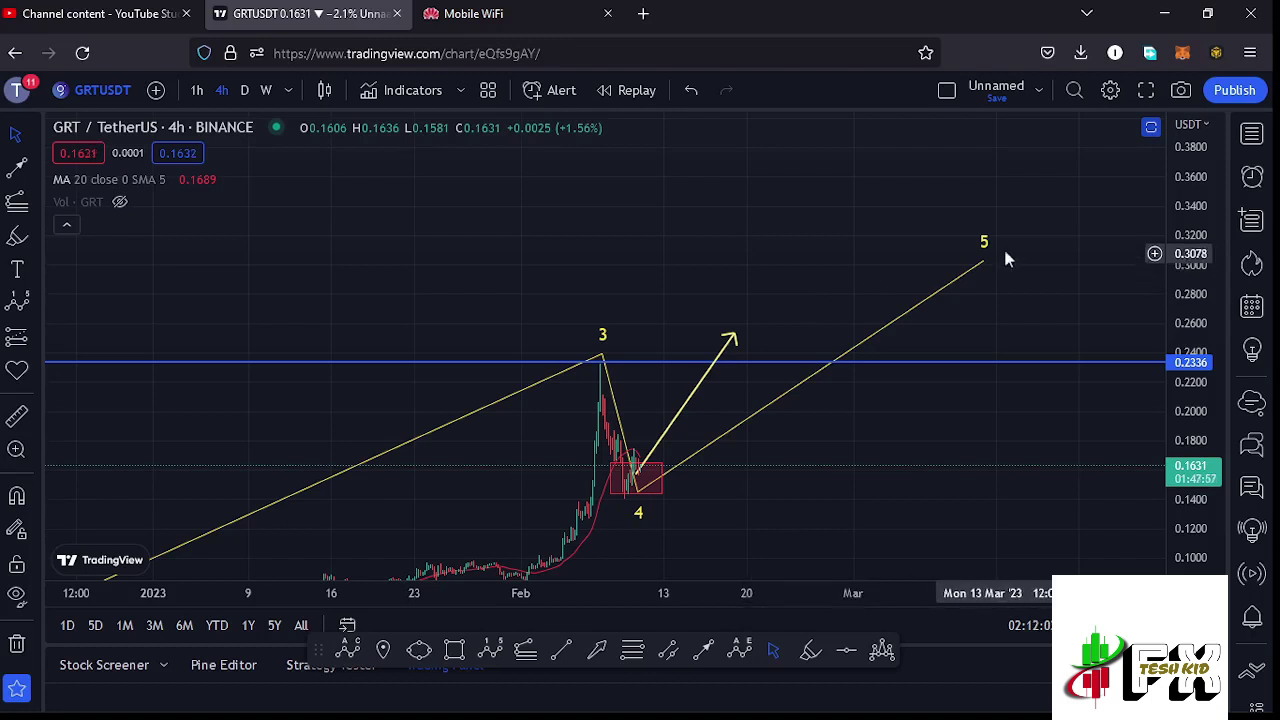
Draw the red 0–5 sub-wave from the wave 4 low to 0.3161, with point 3 at about 0.2586, and unhide RSI and MACD.
left_click(490, 650)
left_click(669, 371)
left_click(722, 421)
left_click(749, 319)
left_click(808, 358)
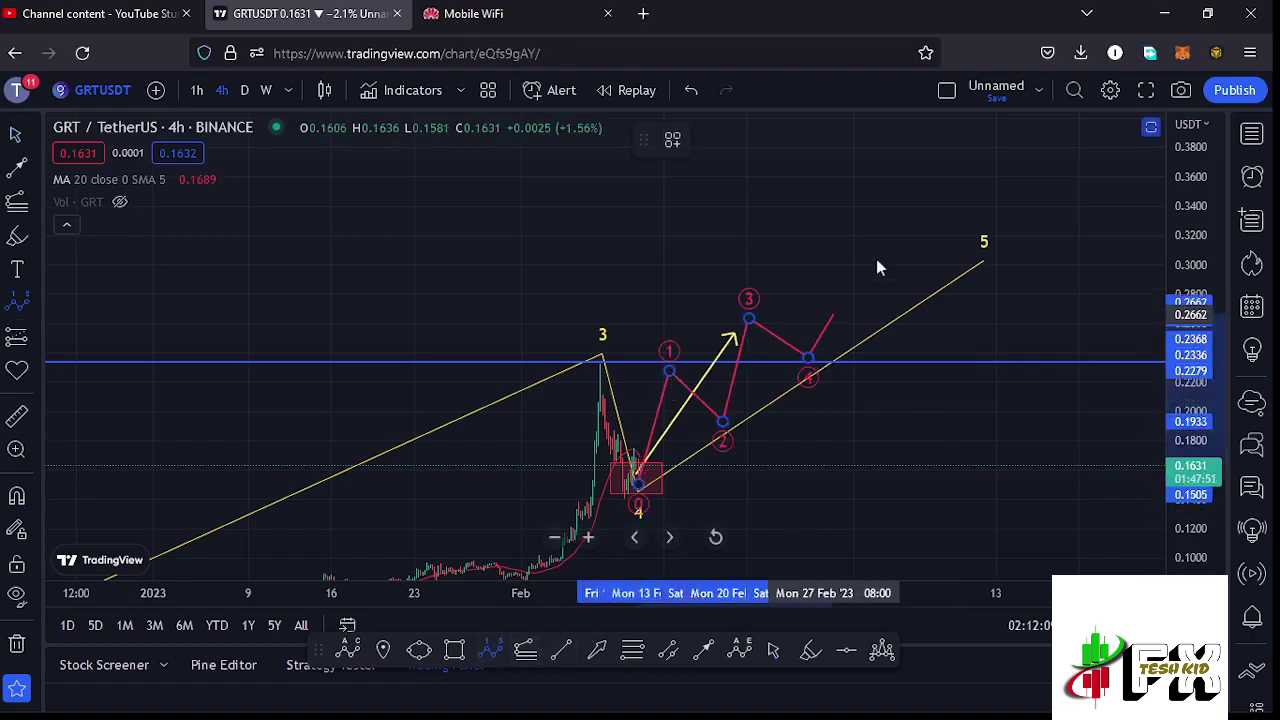
left_click(889, 243)
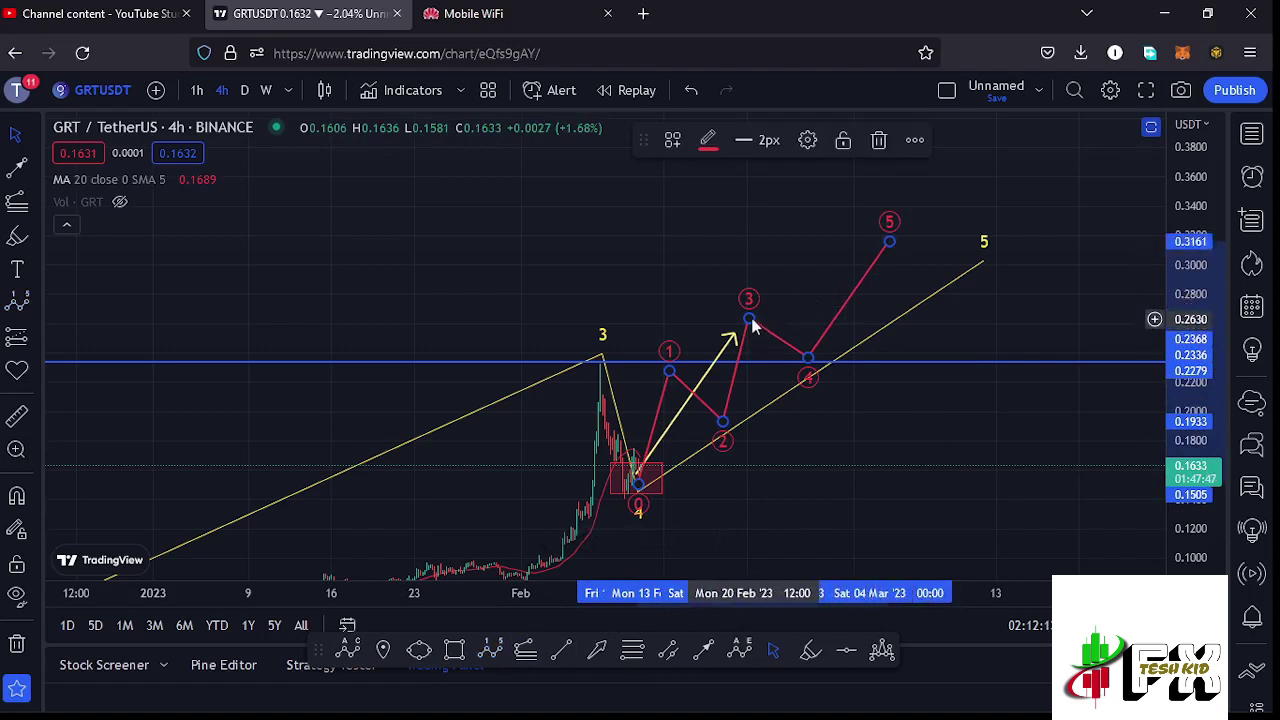
left_click_drag(752, 321, 766, 327)
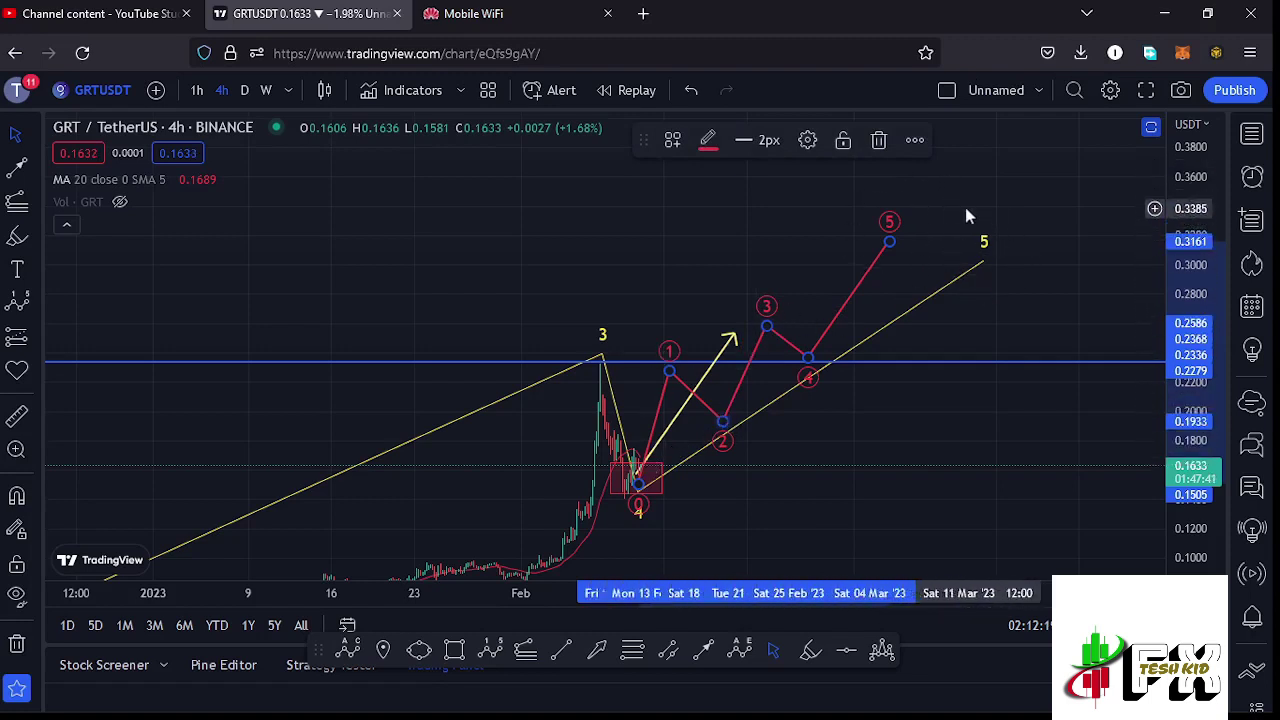
left_click(1150, 130)
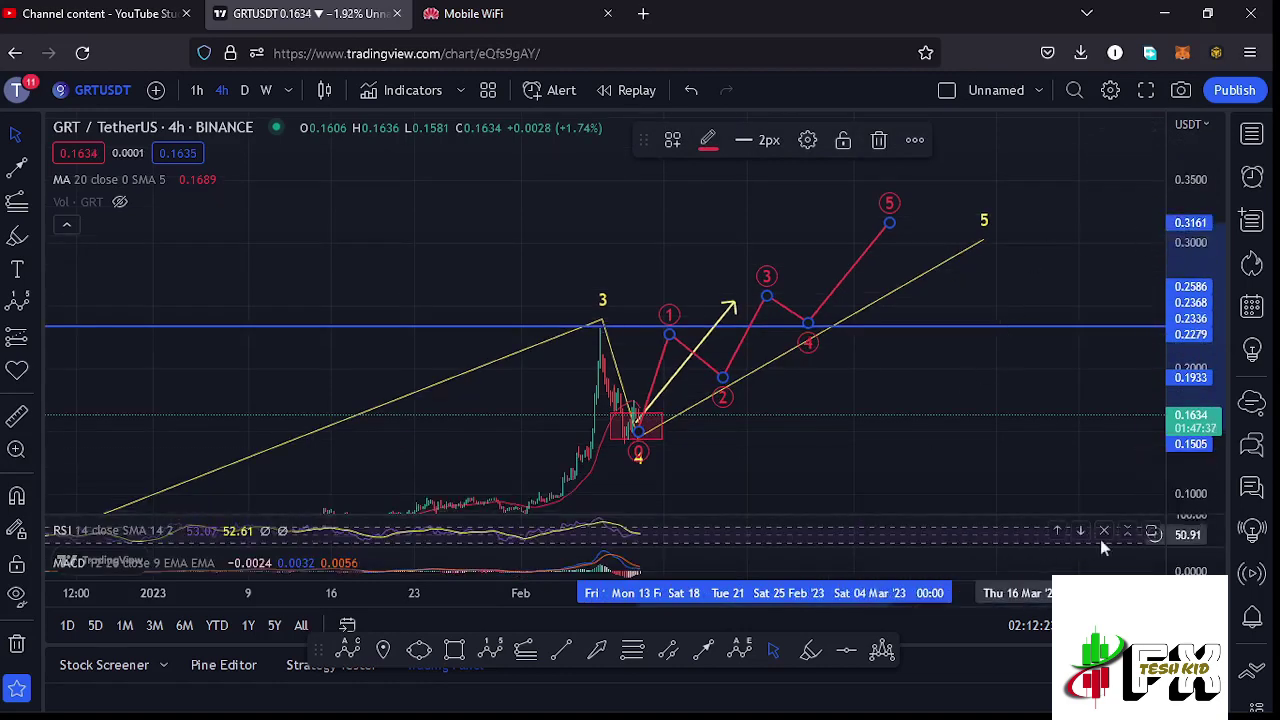
left_click(1151, 531)
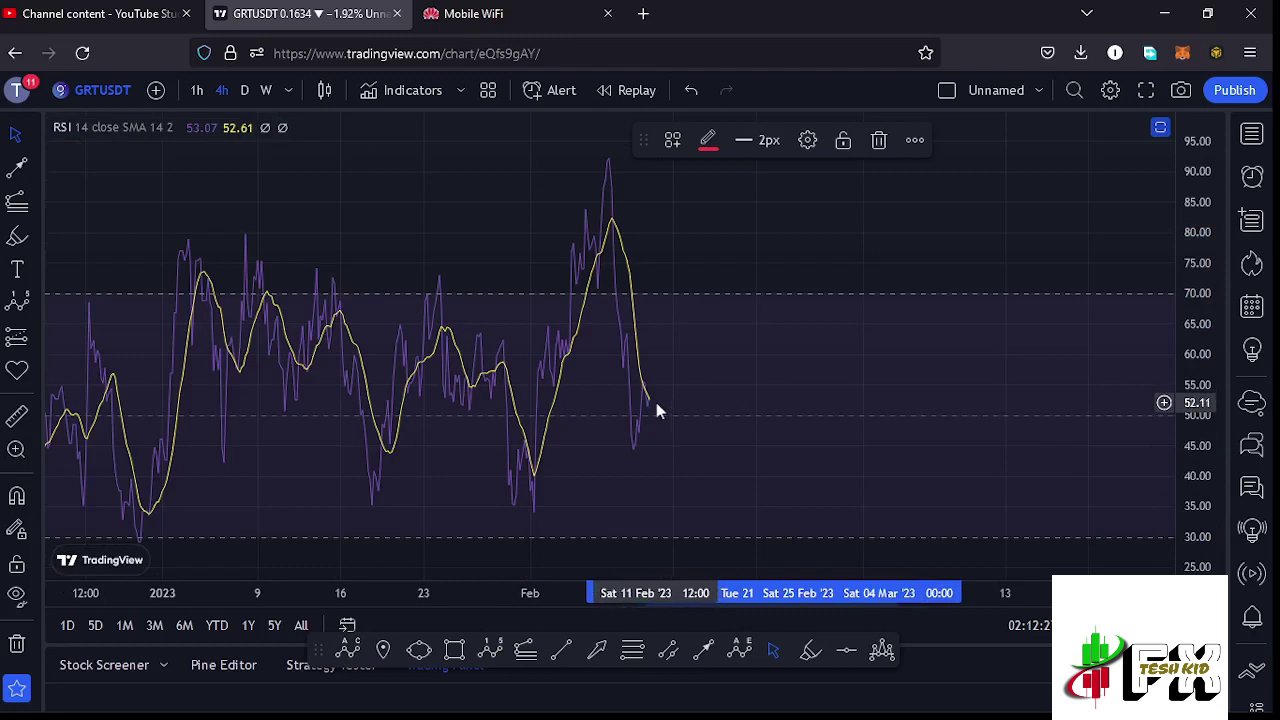
left_click(1160, 133)
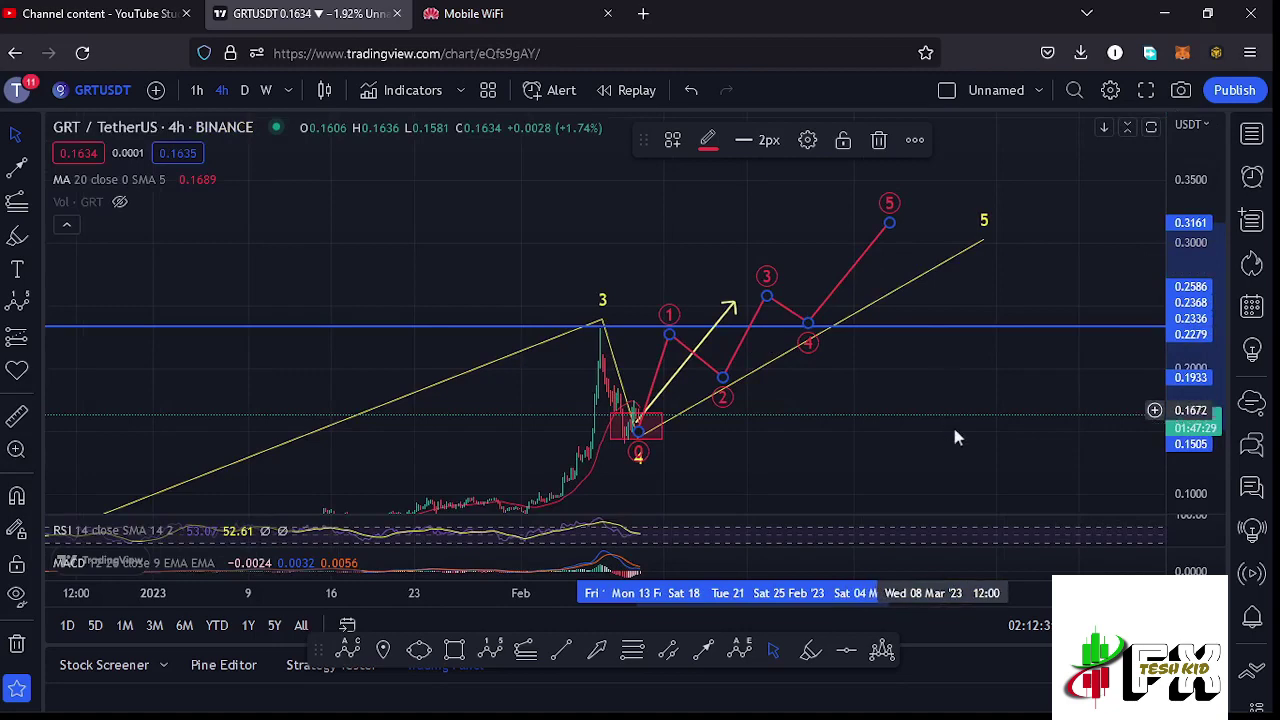
left_click(1154, 563)
scroll(757, 477, "up", 3)
left_click_drag(551, 431, 977, 434)
scroll(920, 440, "up", 4)
left_click_drag(666, 443, 936, 437)
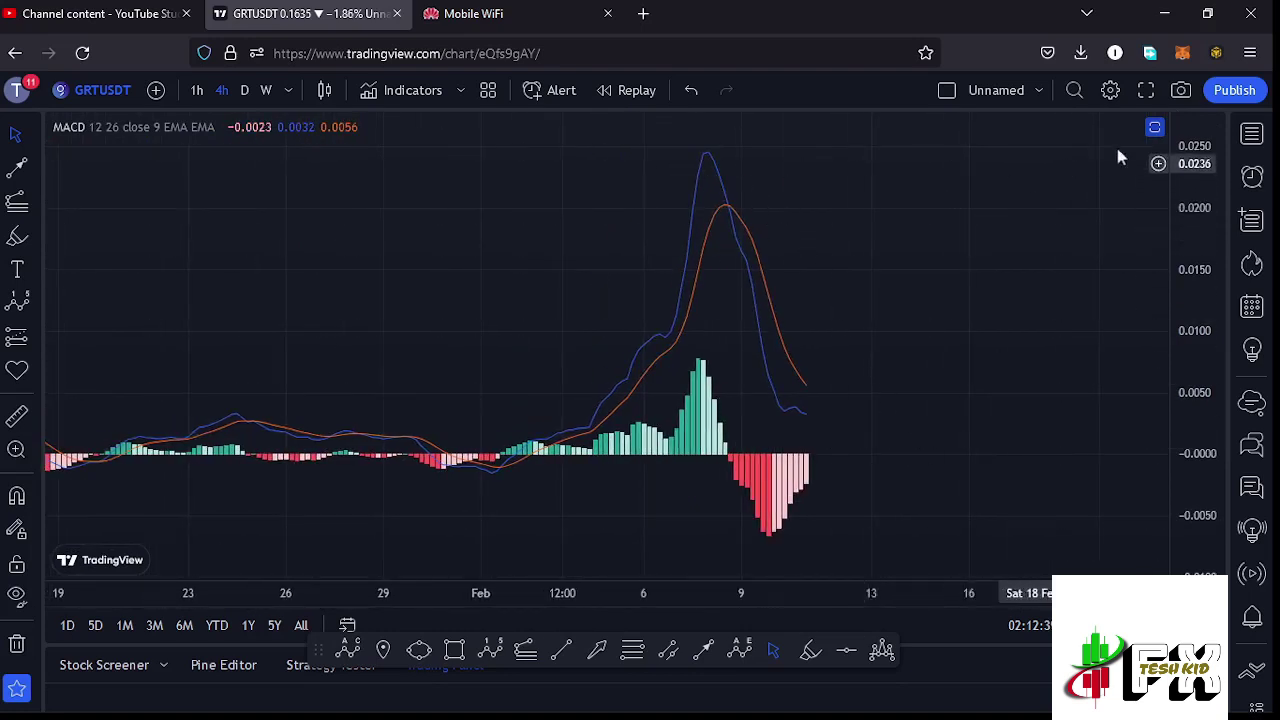
left_click(1154, 127)
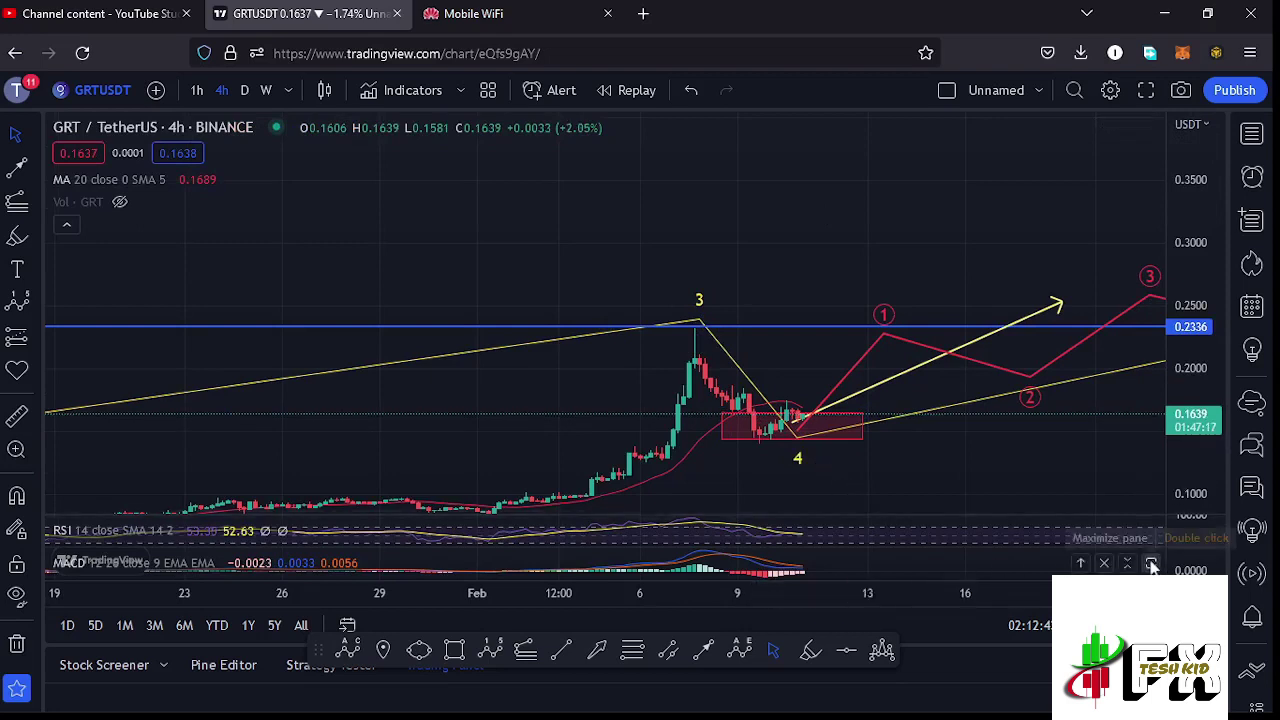
left_click(1151, 564)
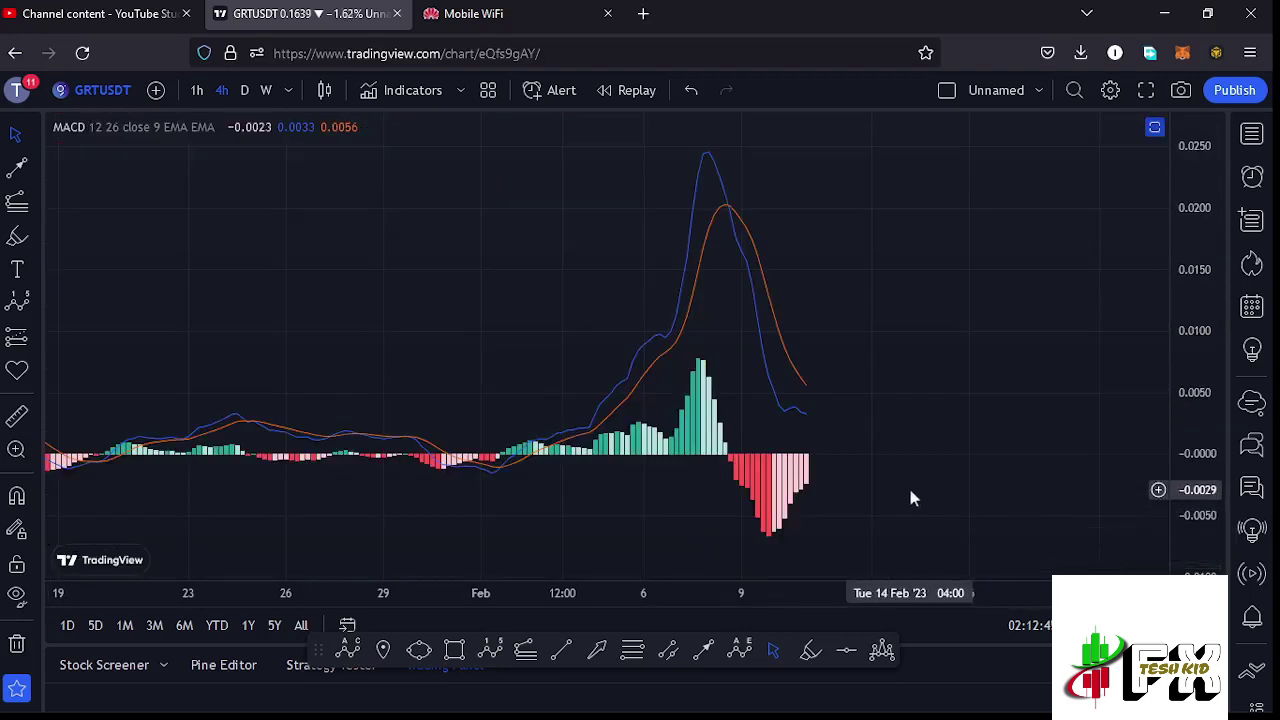
scroll(890, 495, "up", 1)
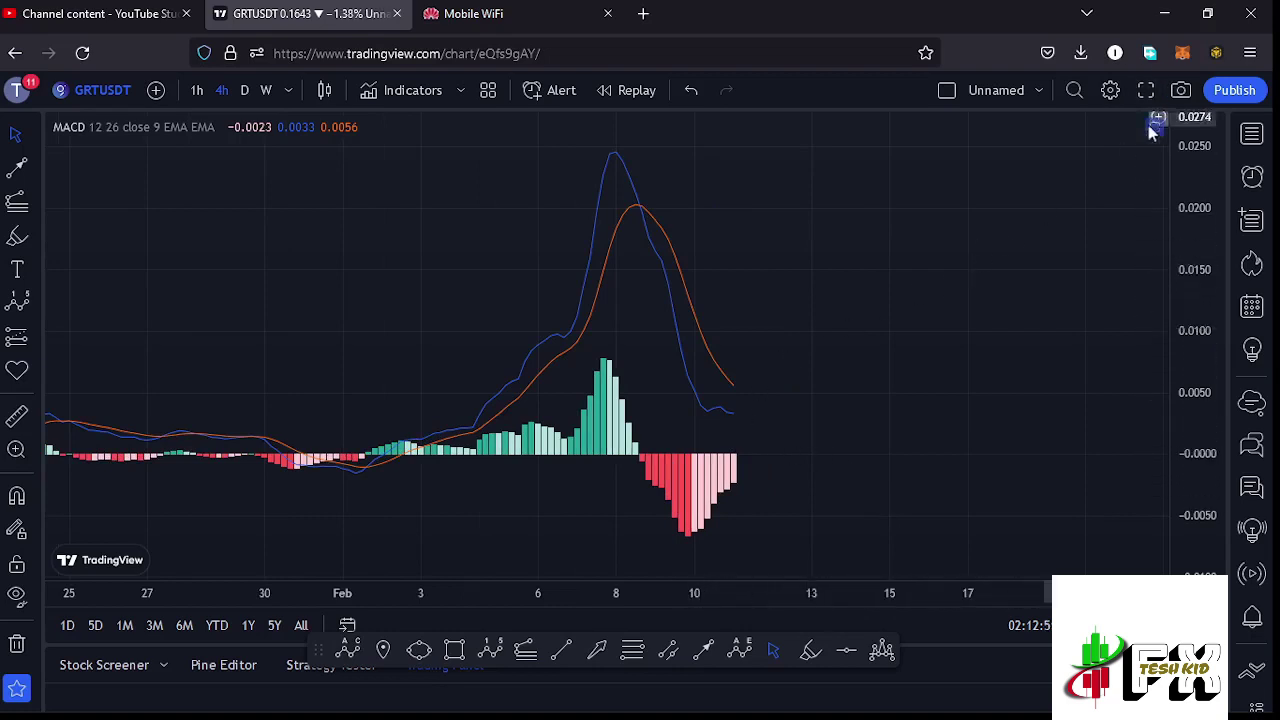
left_click(1157, 118)
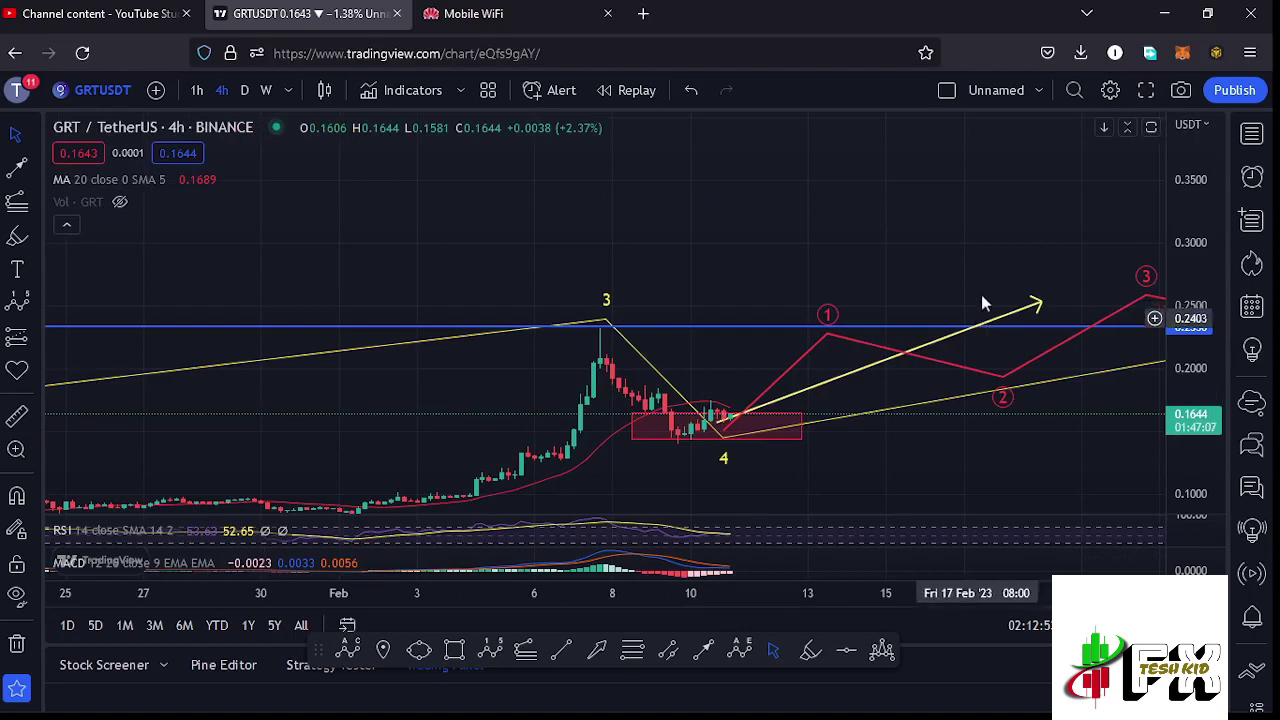
scroll(979, 301, "down", 5)
left_click_drag(1057, 241, 706, 243)
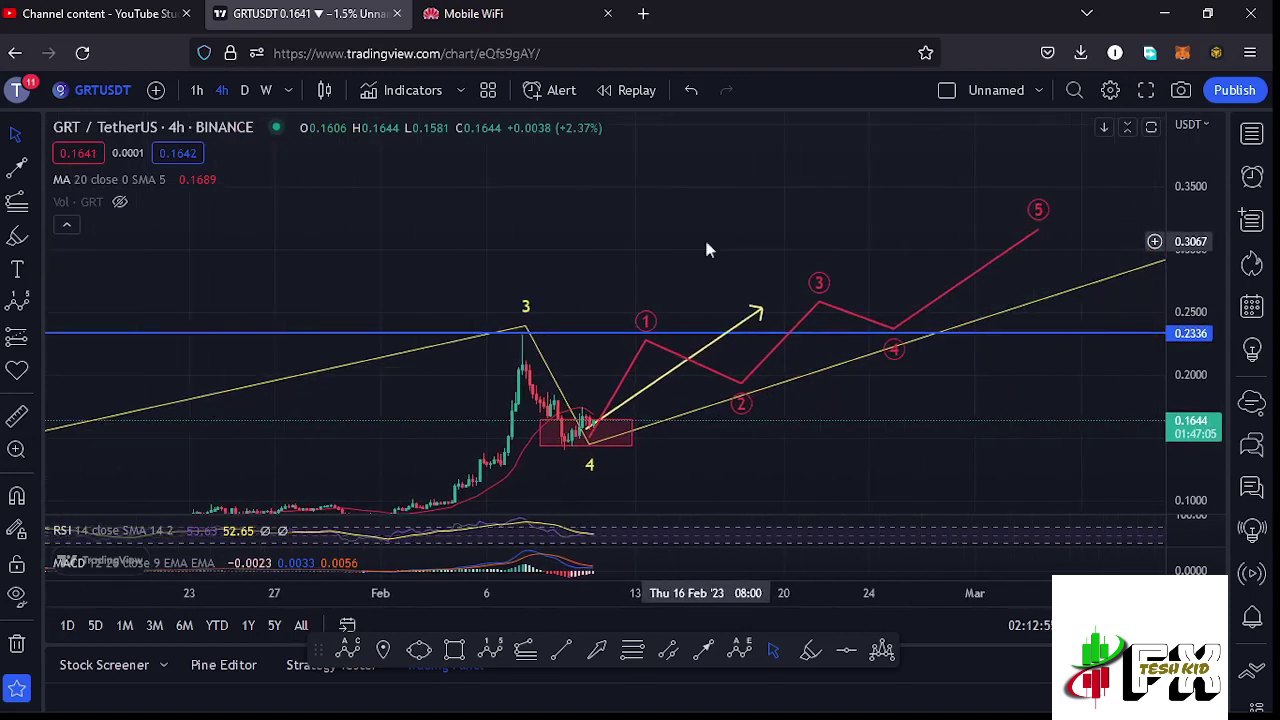